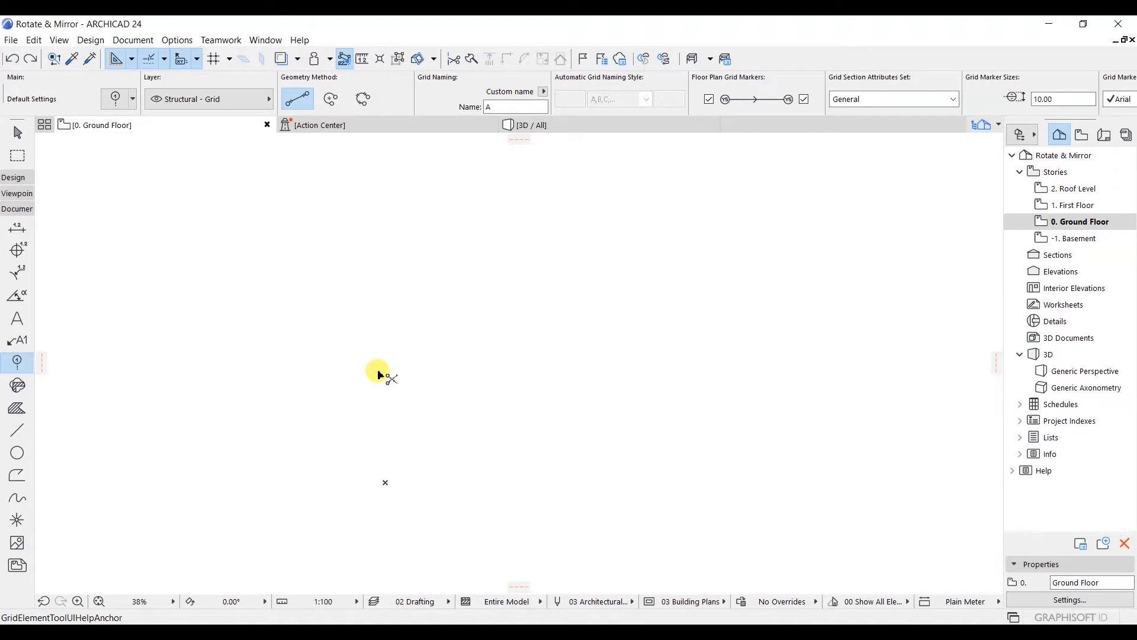
Set the default grid element linetype to Dot & Dashed for both the floor plan and the section/elevation
key(ctrl+t)
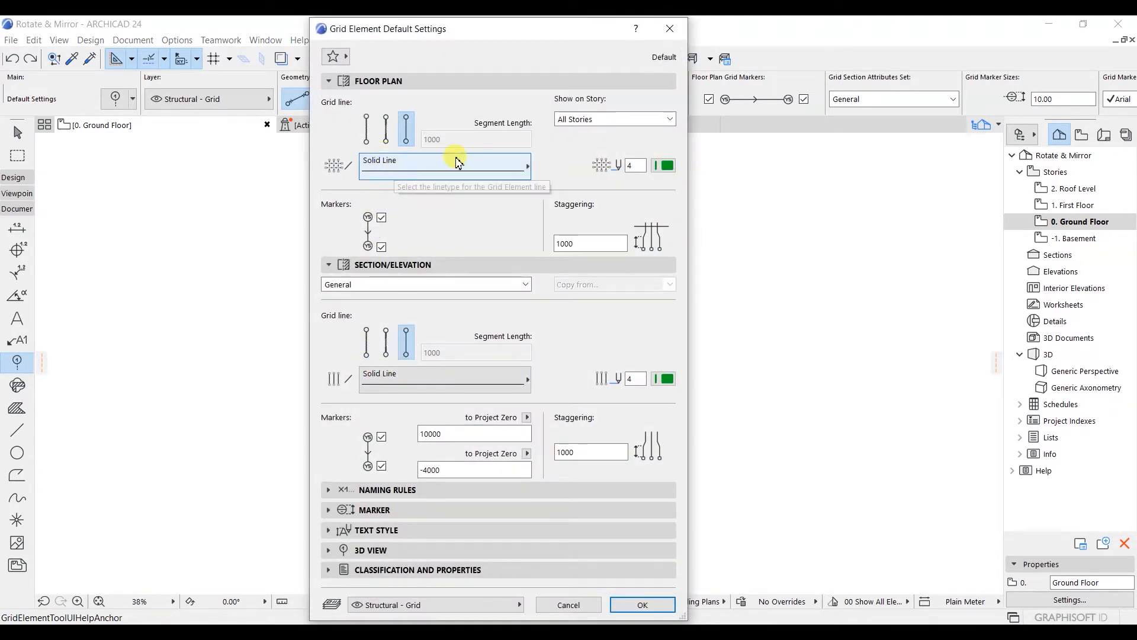
click(431, 173)
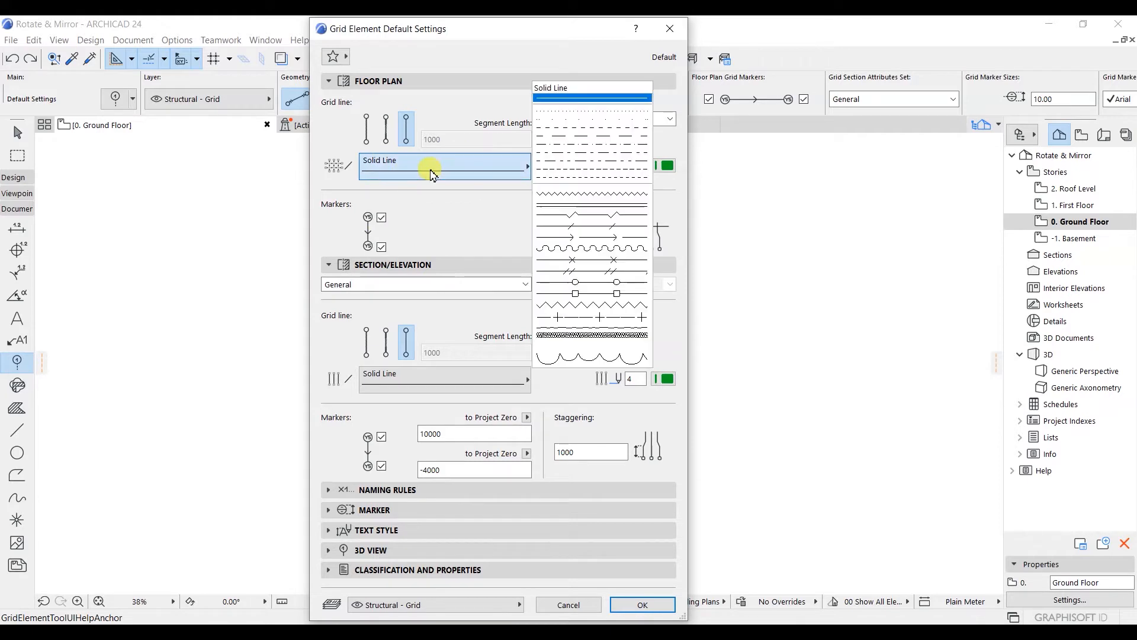
click(579, 145)
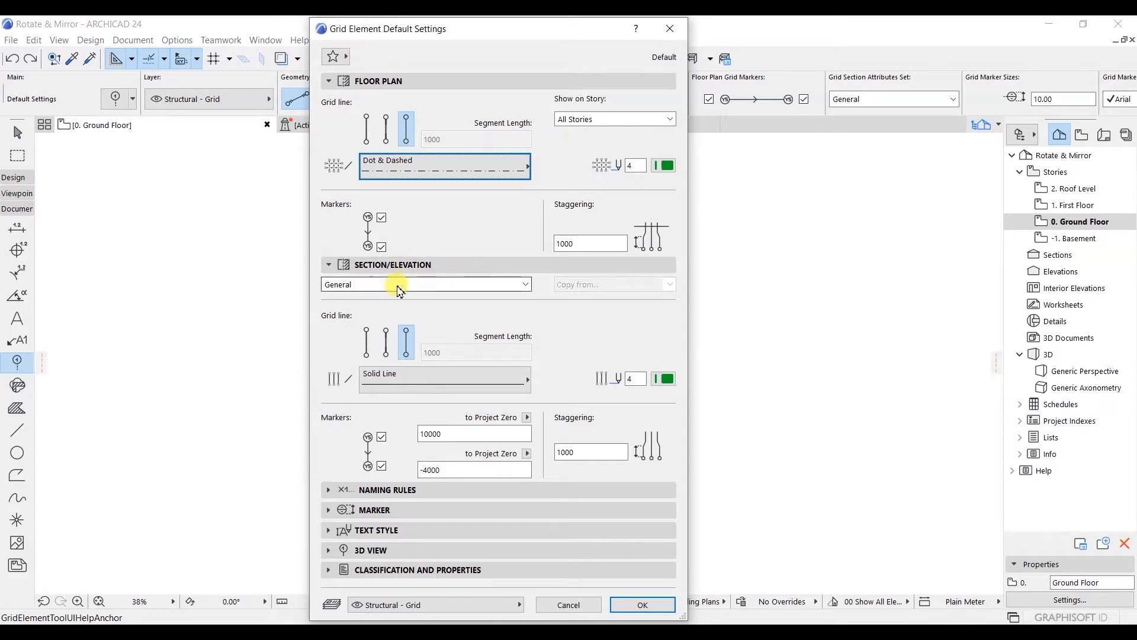
click(444, 379)
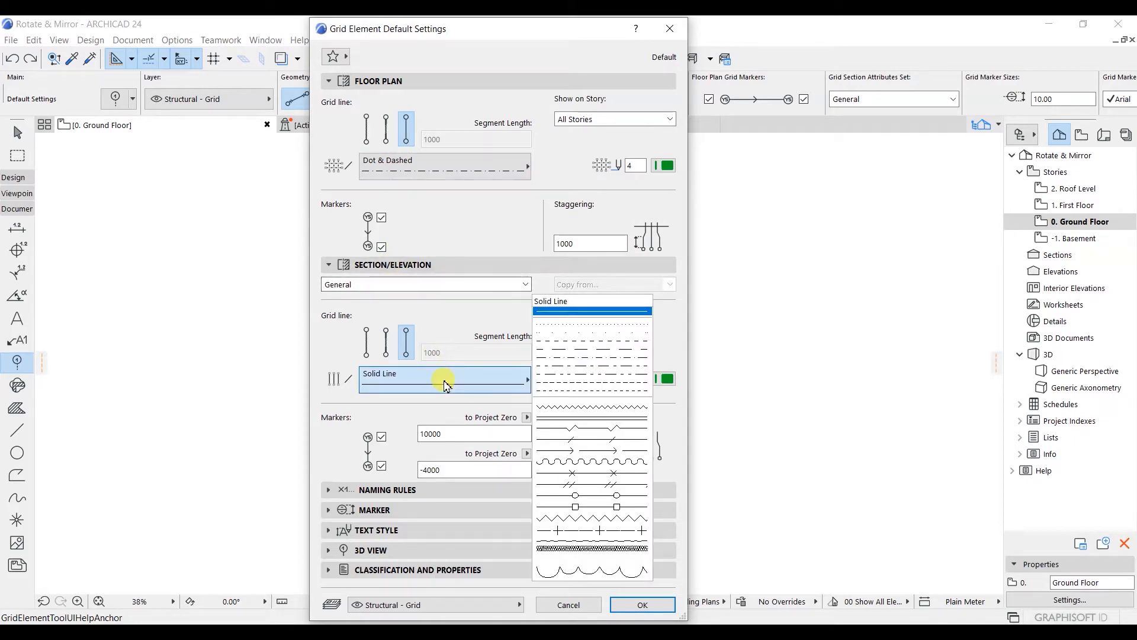
click(579, 355)
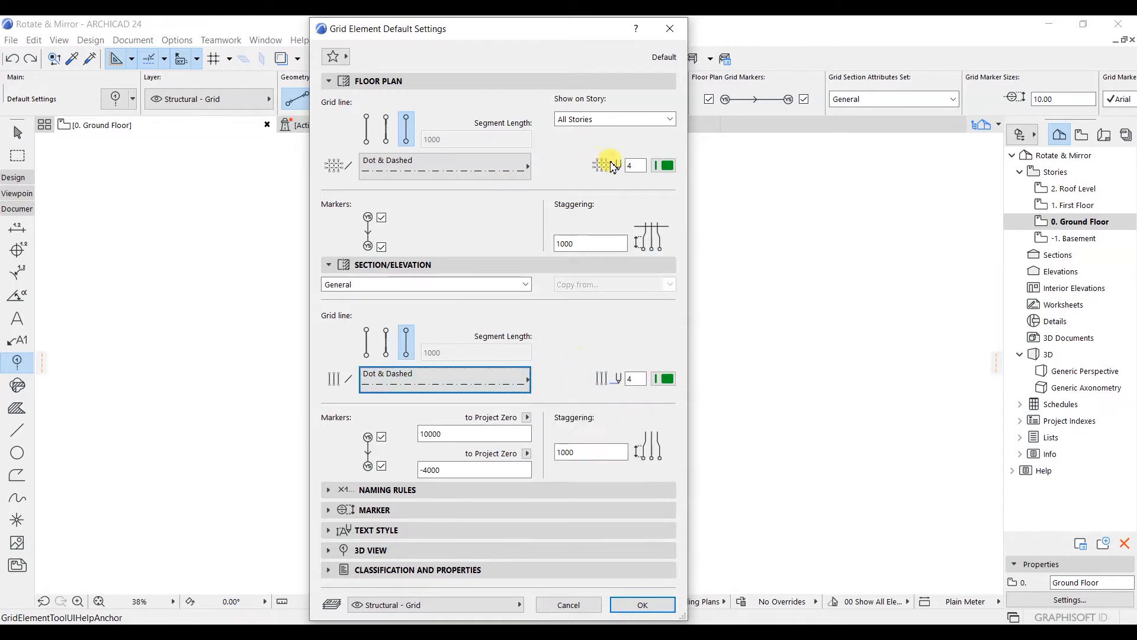
Set the default grid line pen to 21 for both floor plan and section/elevation, and apply the settings
click(665, 167)
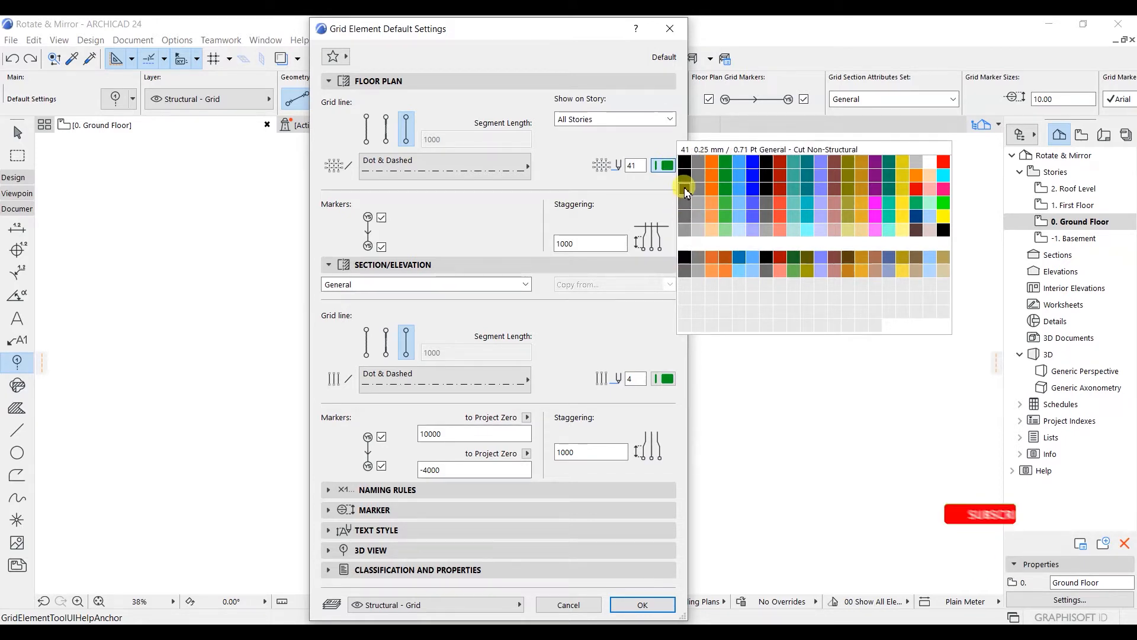
click(685, 175)
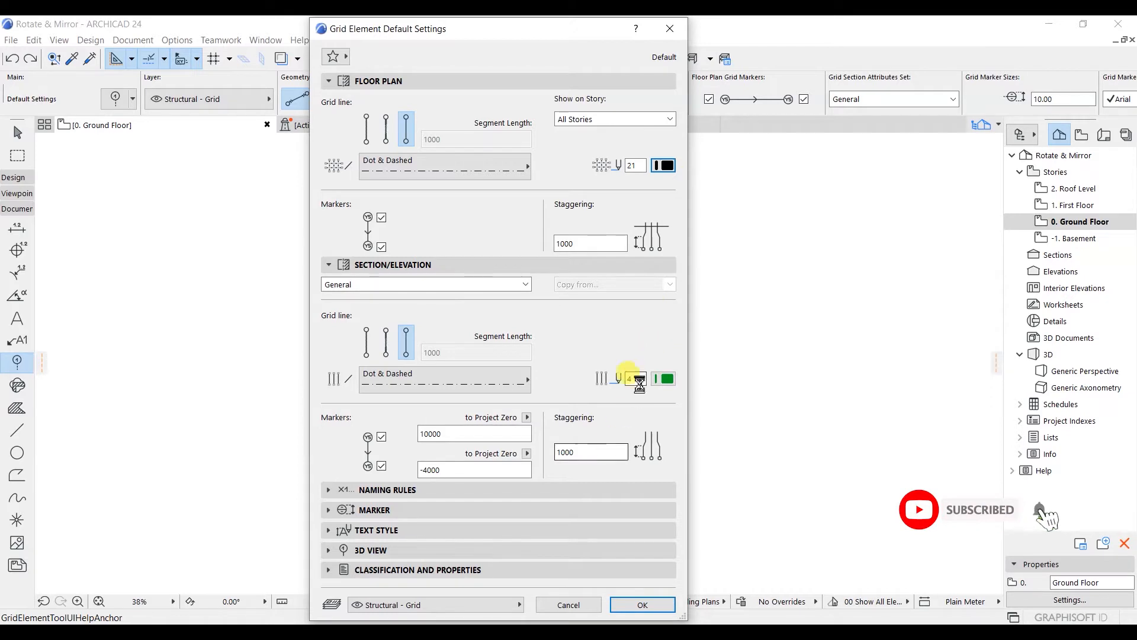
click(665, 378)
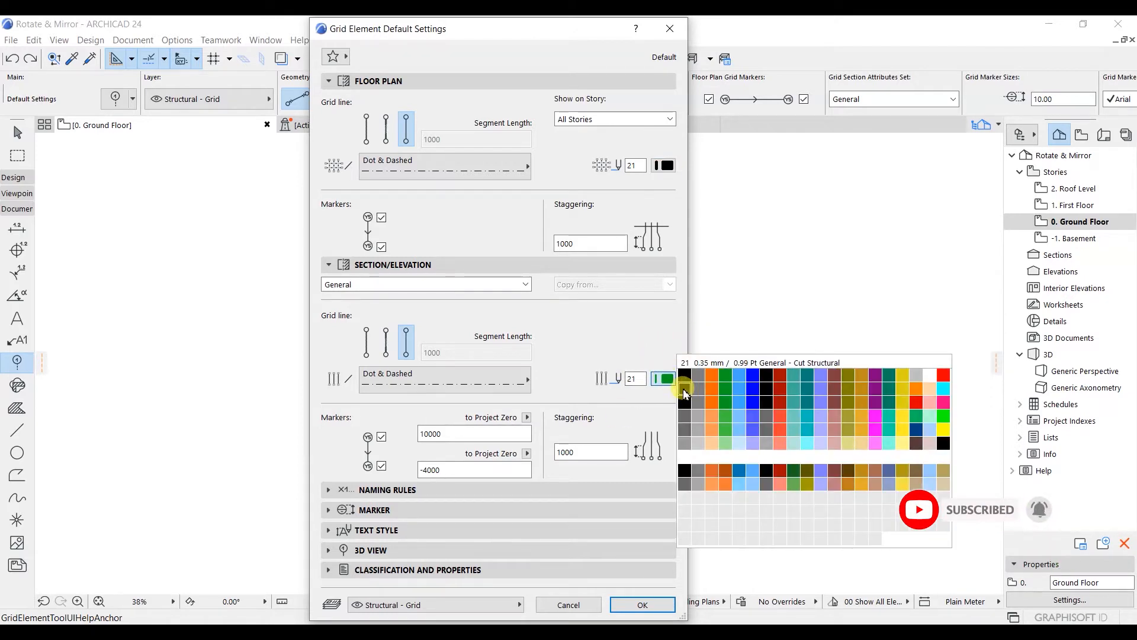
click(685, 393)
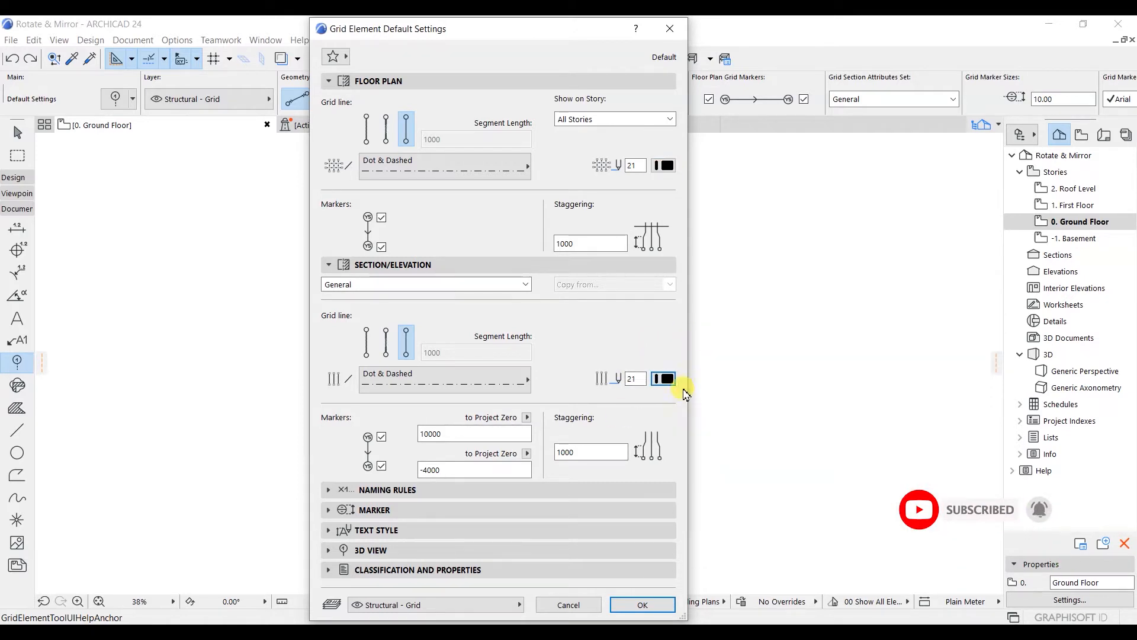
click(643, 604)
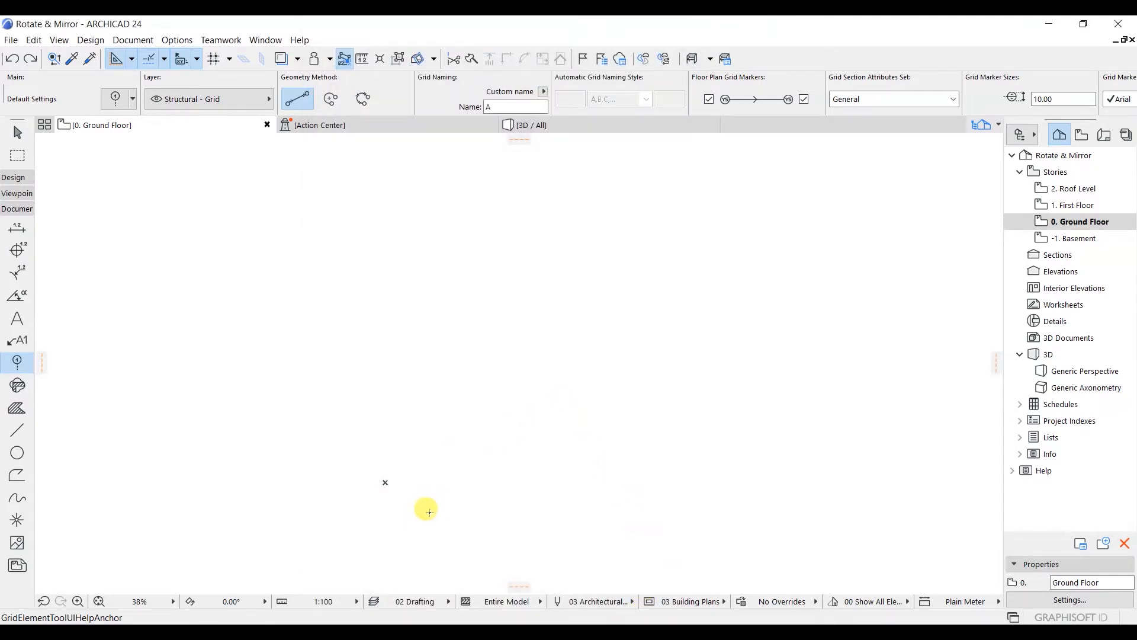
Draw a vertical grid line named A, about 28670 long, just right of the project origin
click(425, 483)
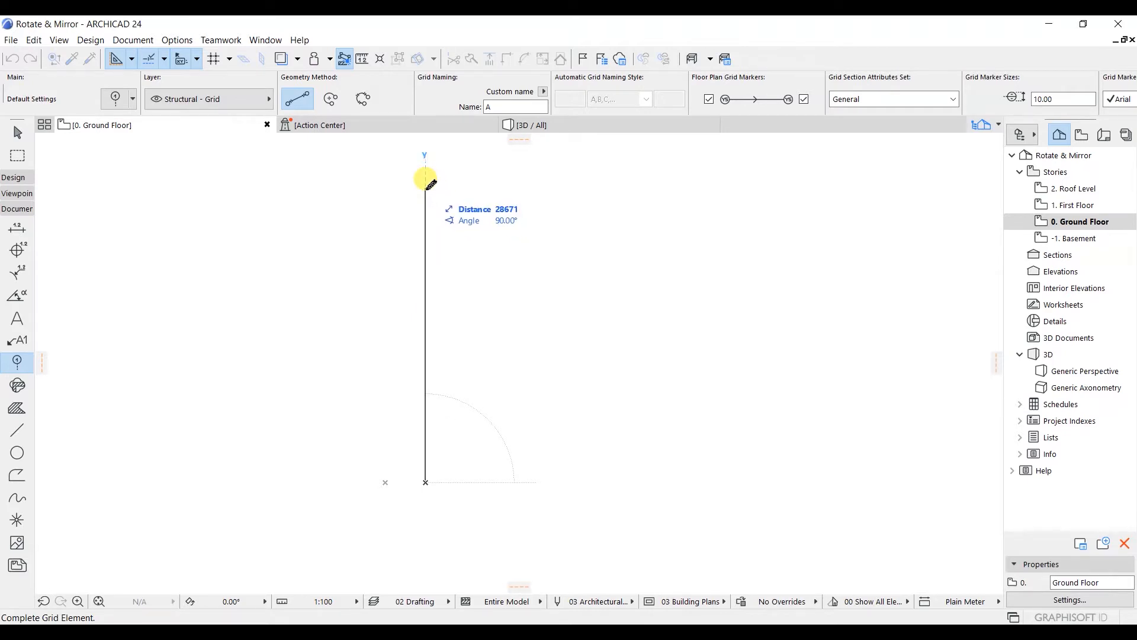
click(426, 179)
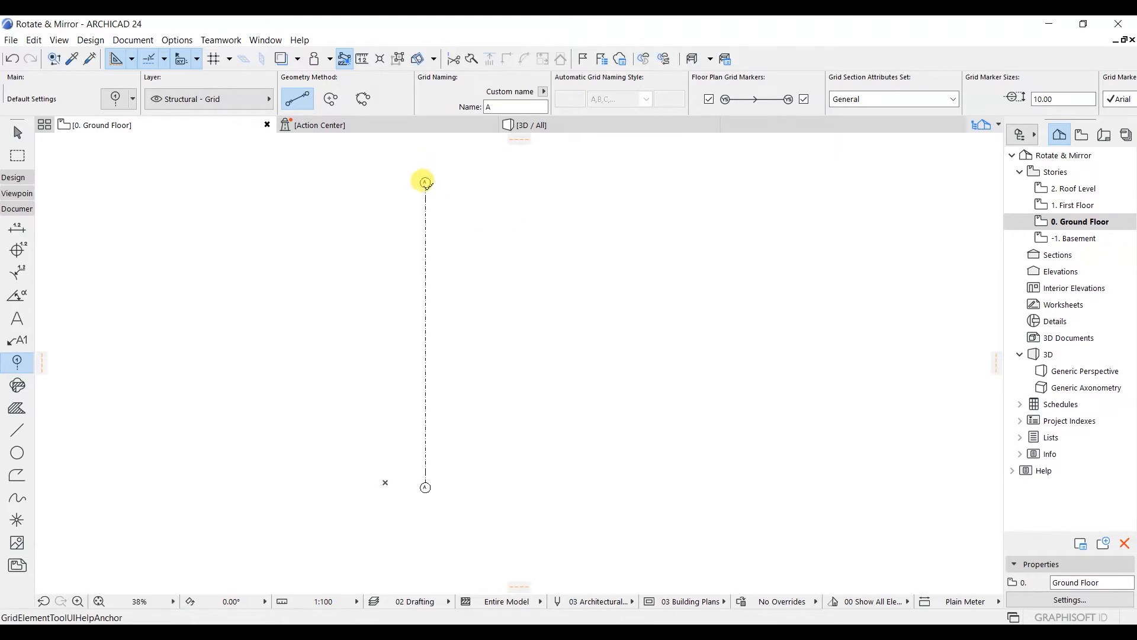
scroll(425, 257, up, 4)
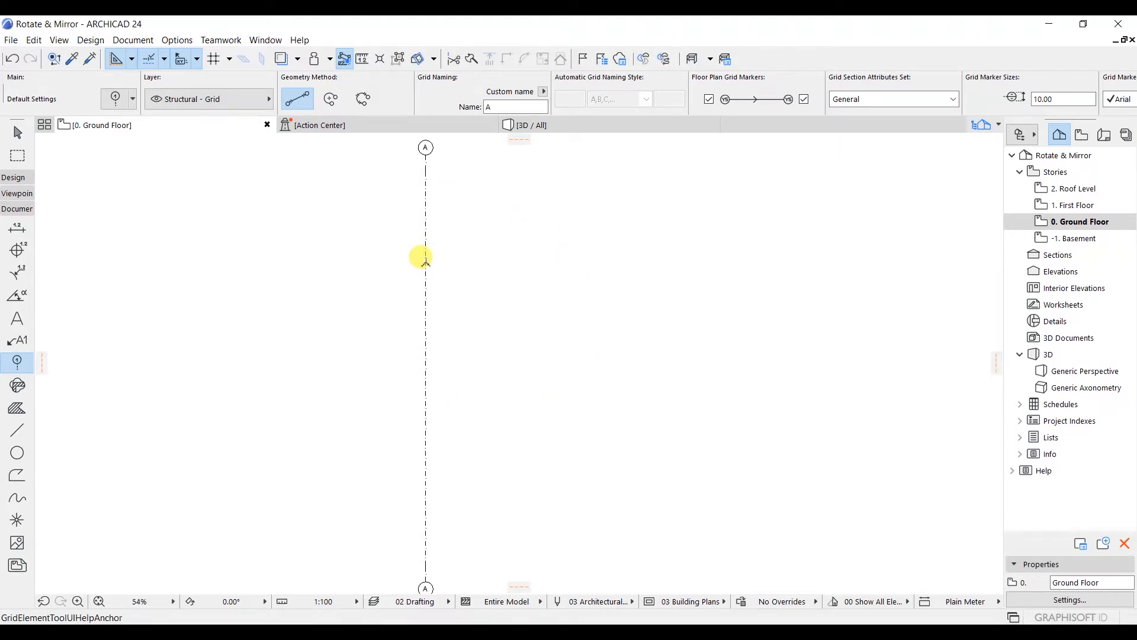
scroll(441, 244, down, 4)
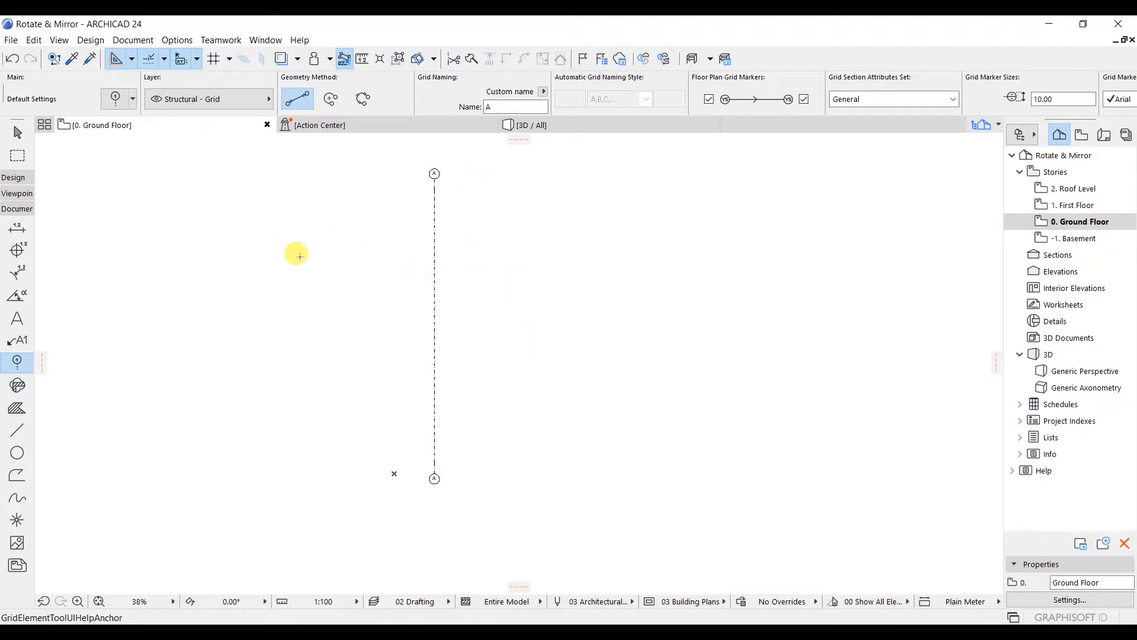
key(Escape)
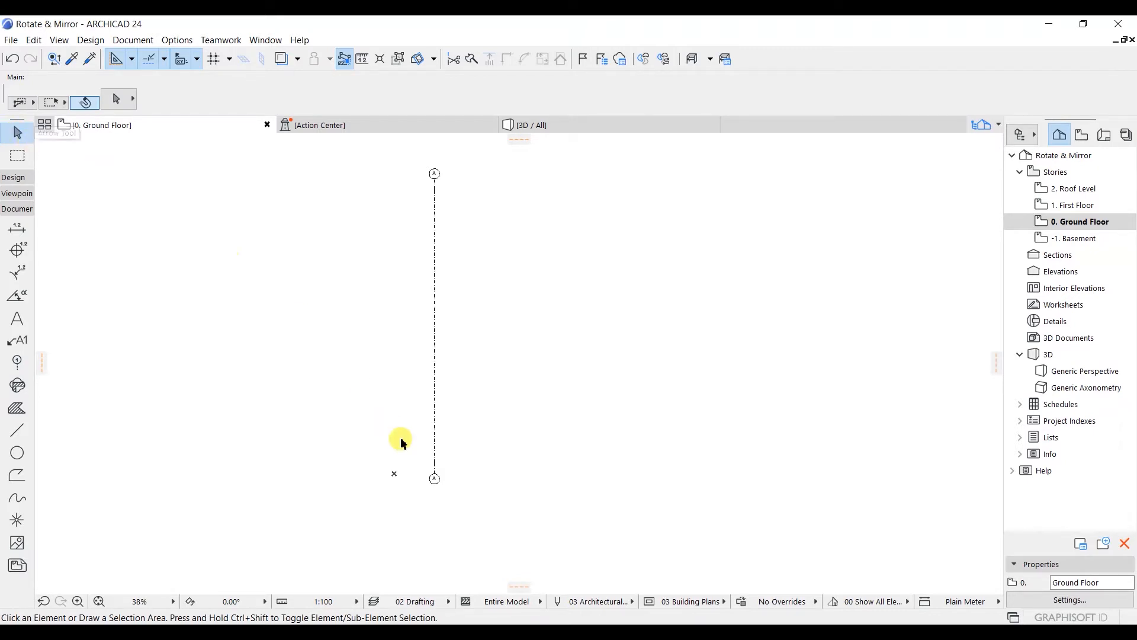
Copy the vertical grid line horizontally to the right at a distance of 4200
click(435, 314)
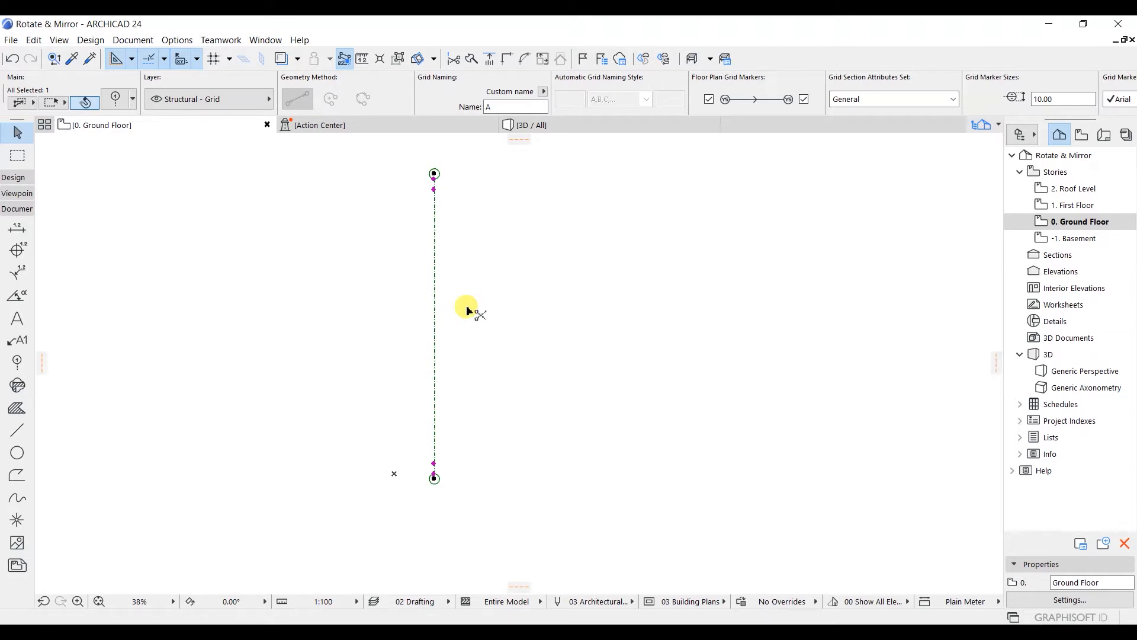
key(ctrl+d)
click(434, 295)
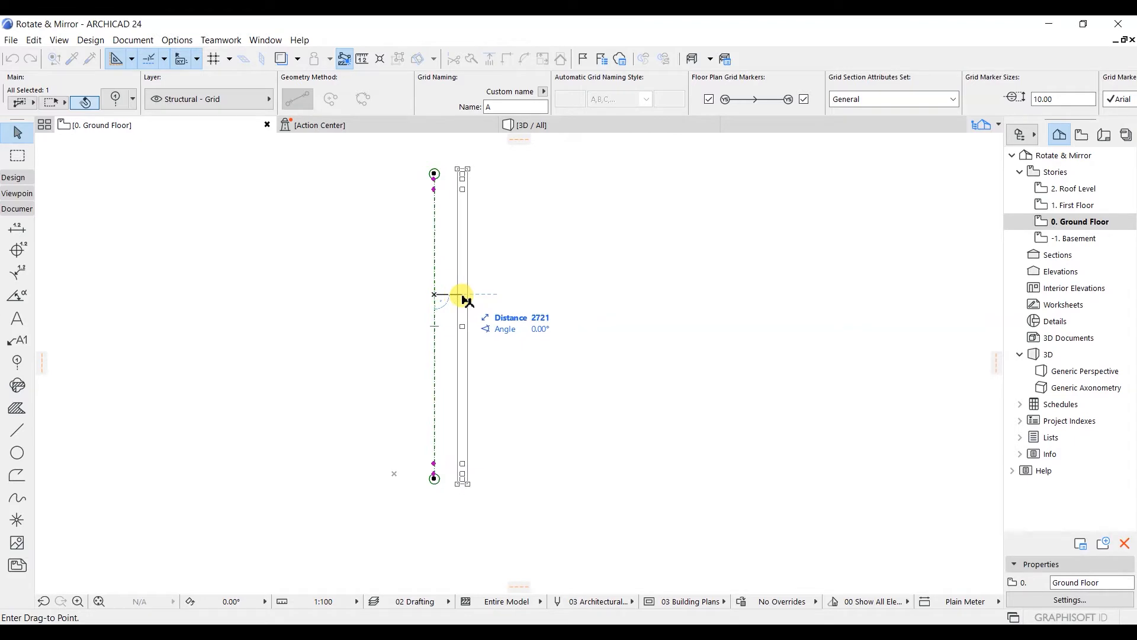
key(ctrl)
key(Tab)
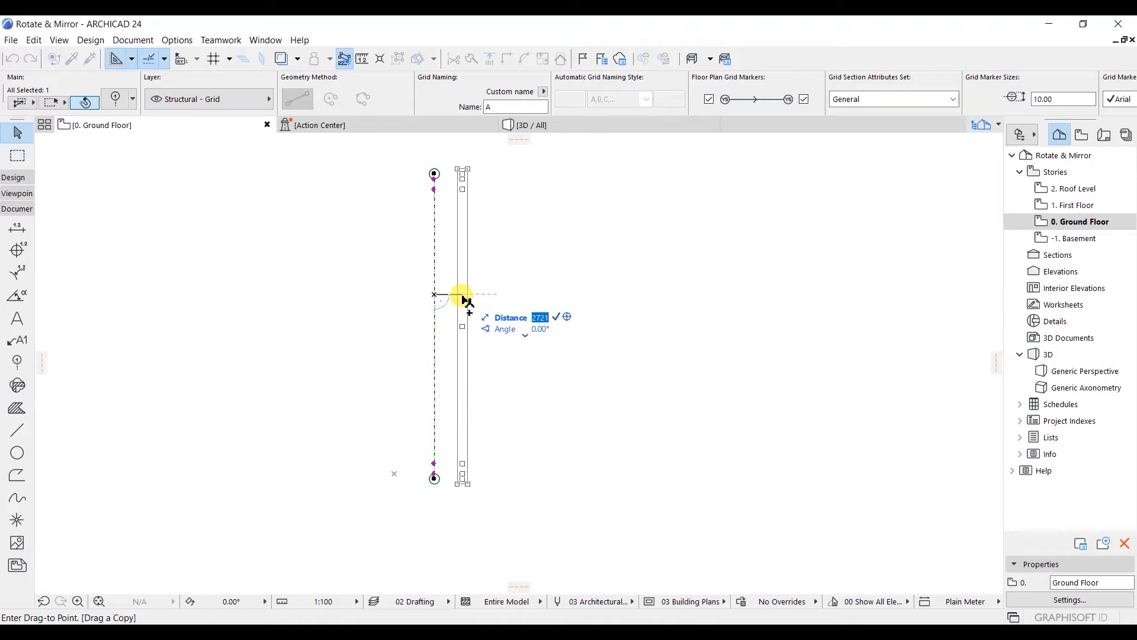
text(4200)
key(Return)
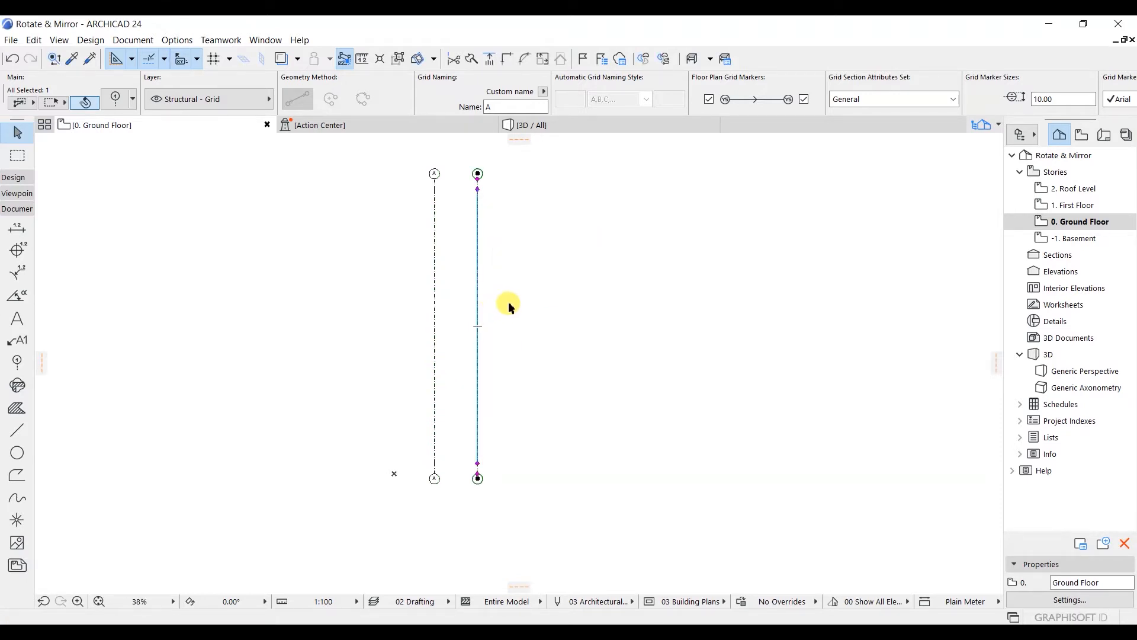
Copy the second vertical grid line horizontally to the right at a distance of 4350
key(ctrl+d)
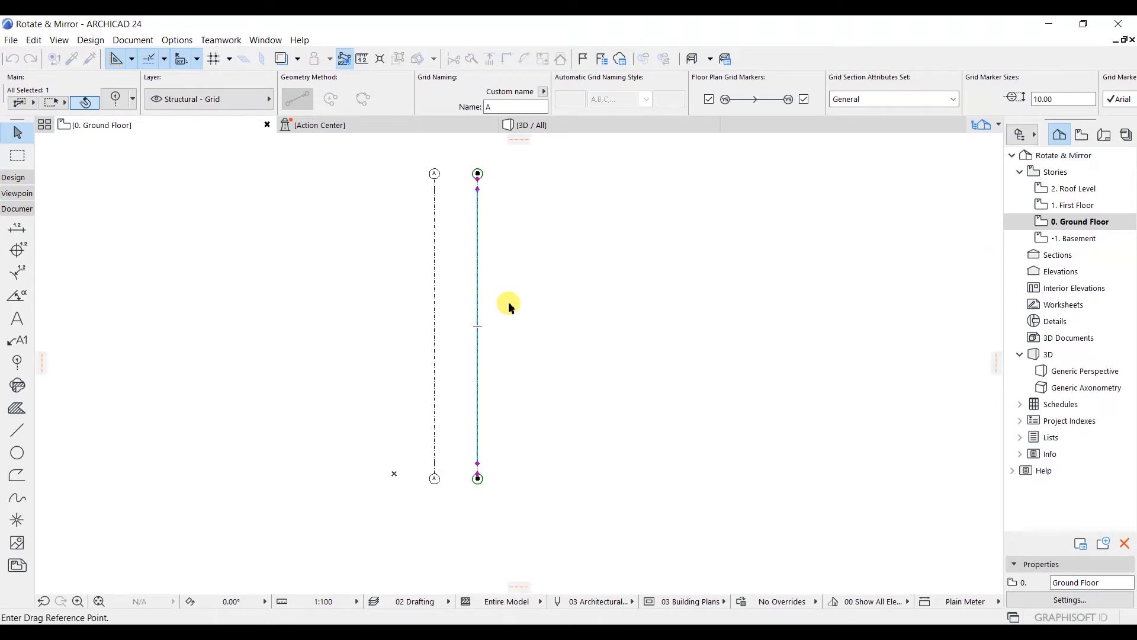
click(478, 298)
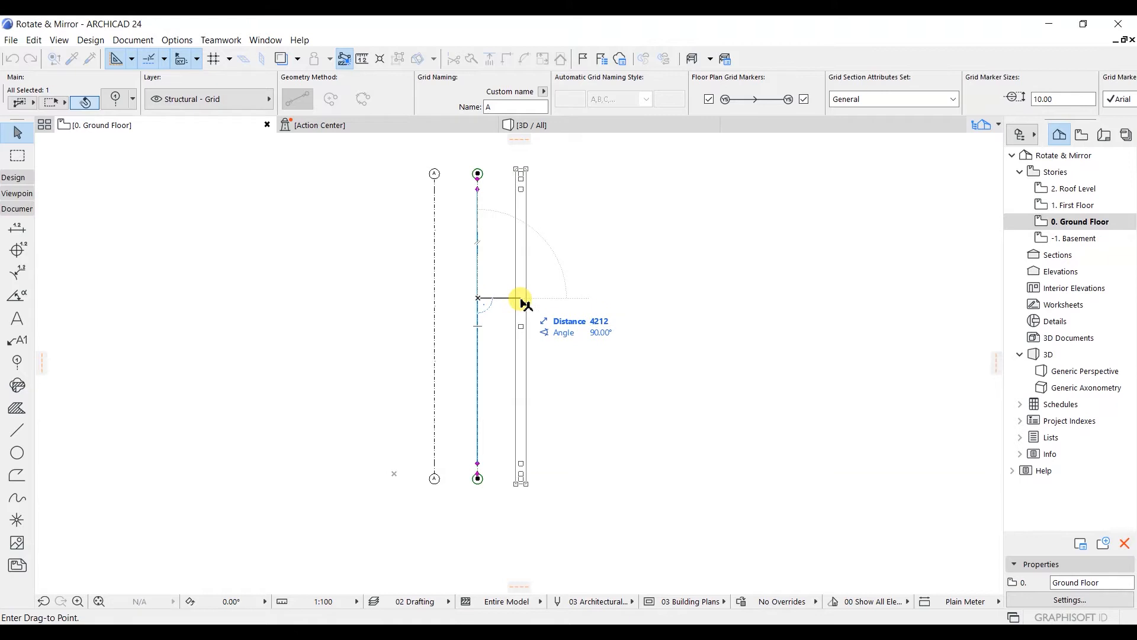
key(ctrl)
key(Tab)
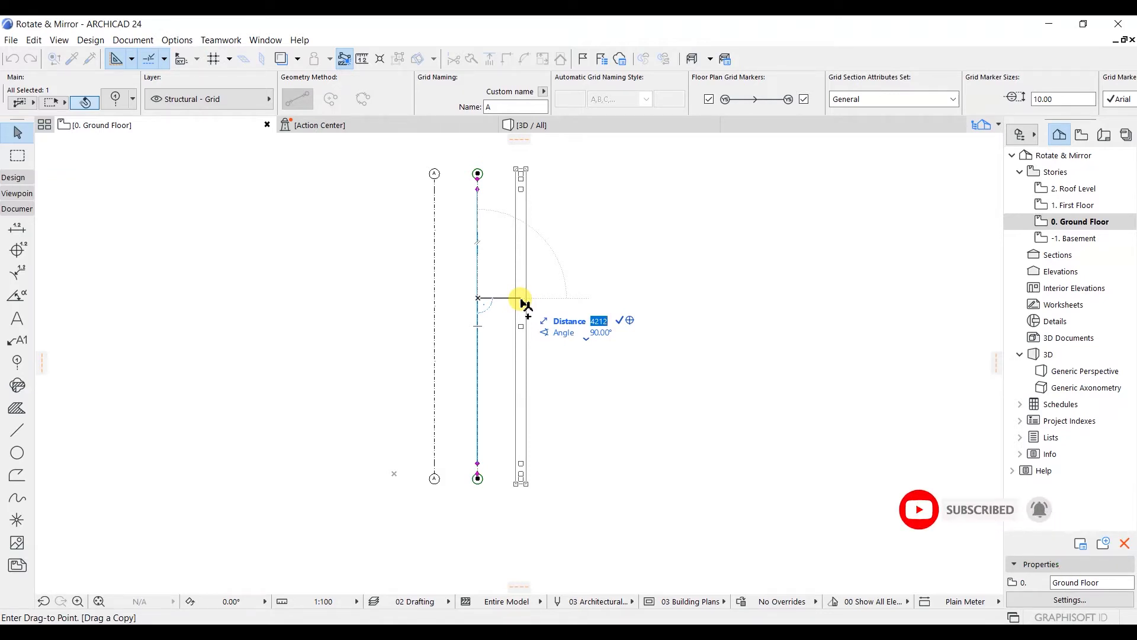
text(4350)
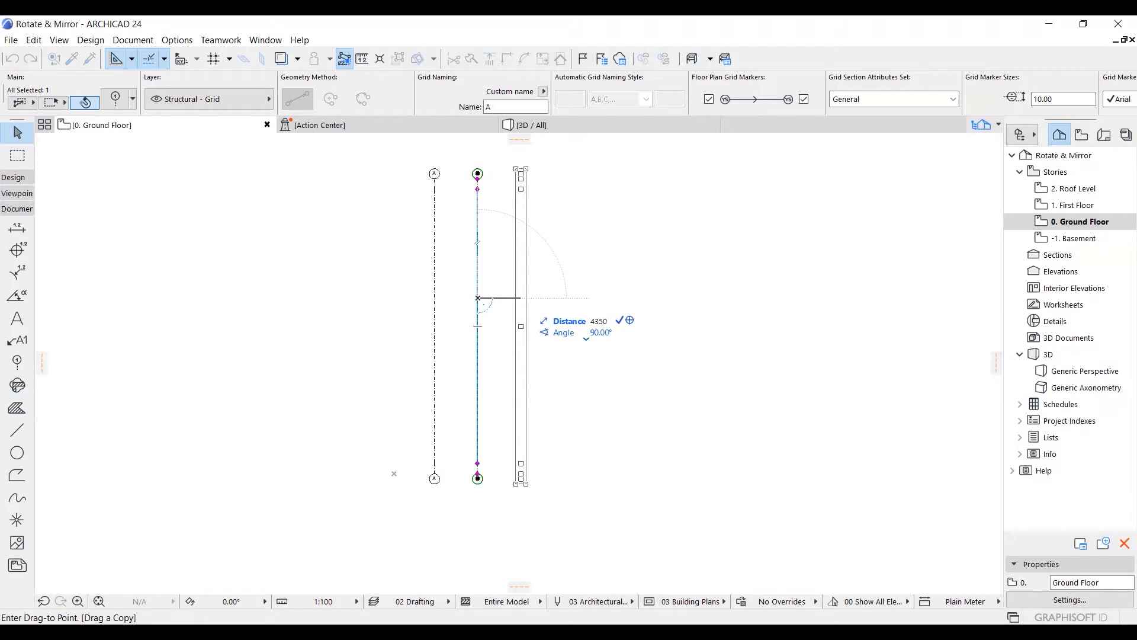
click(522, 298)
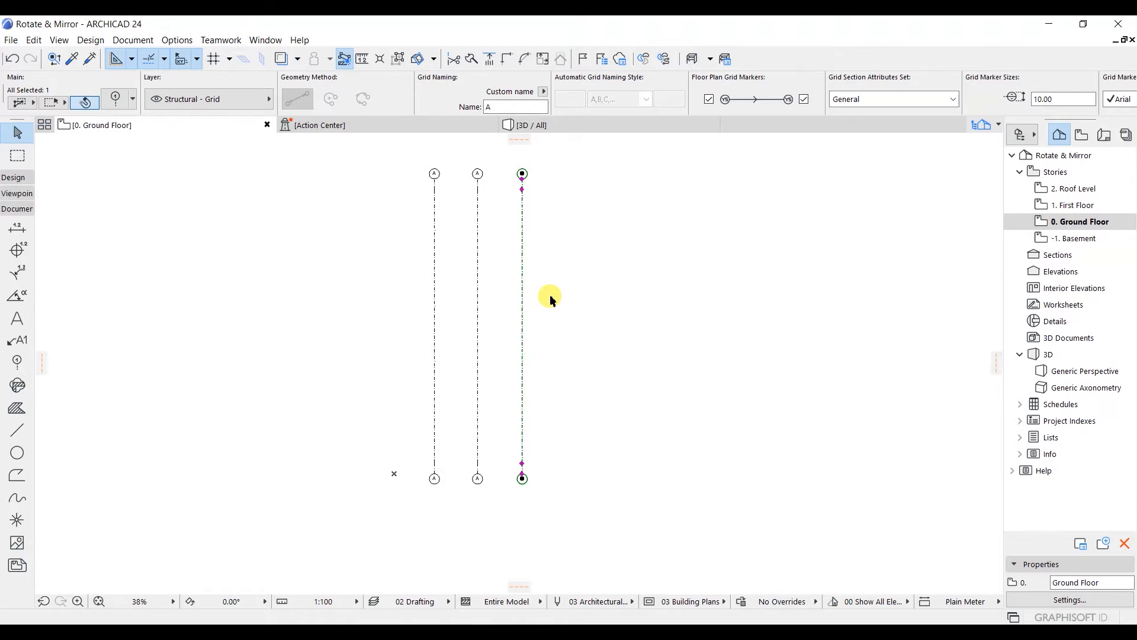
Copy the third vertical grid line horizontally to the right at a distance of 600
key(ctrl+d)
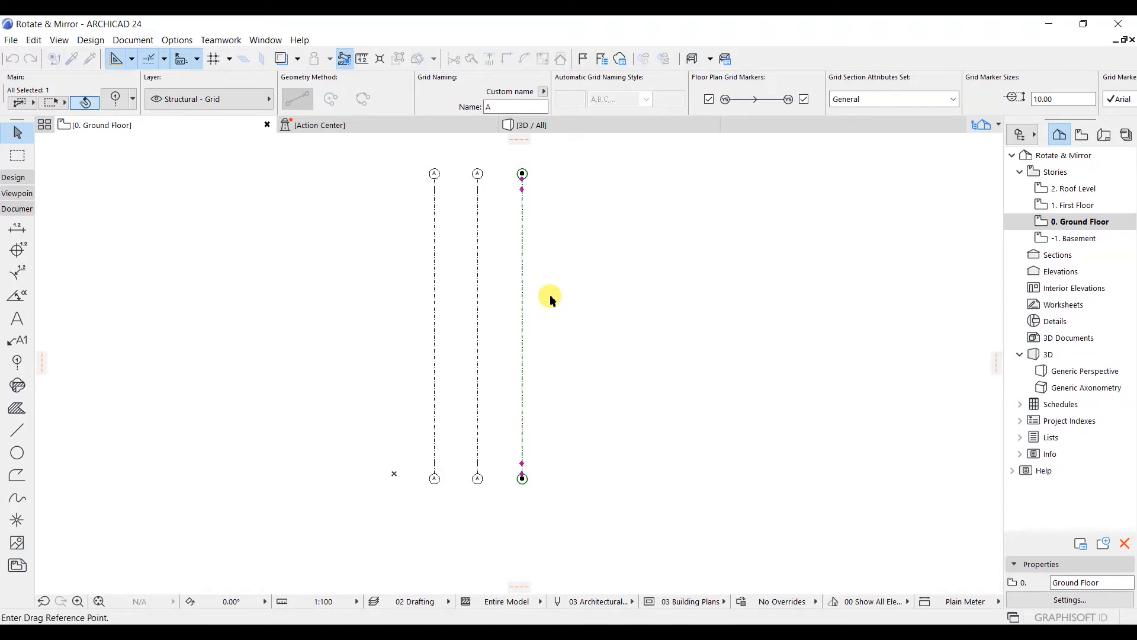
click(522, 274)
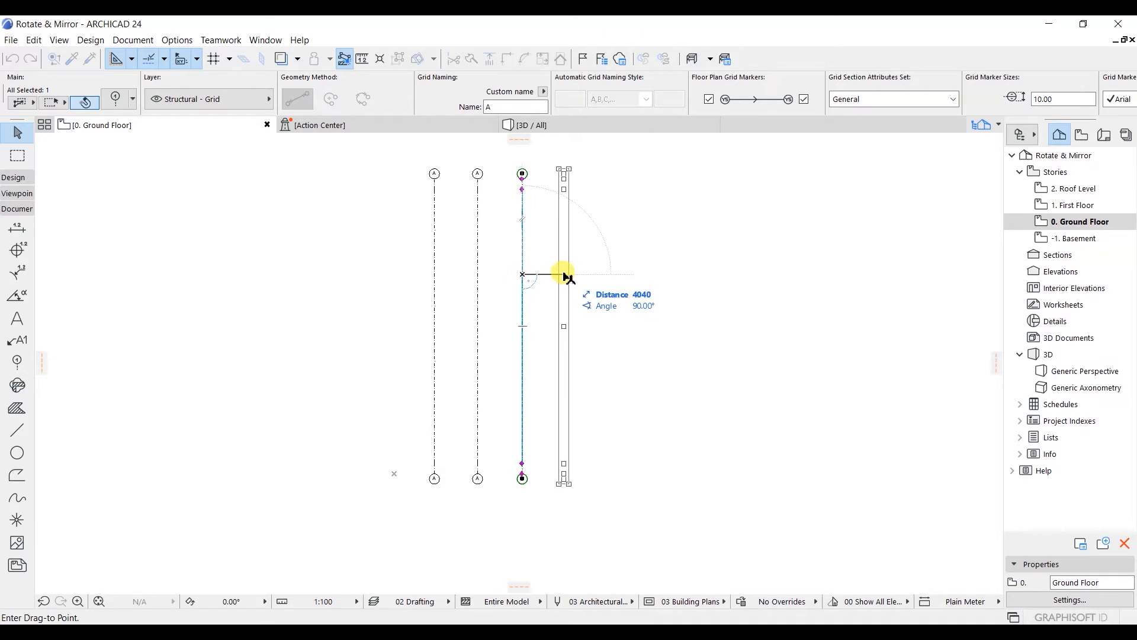
key(ctrl)
text(600)
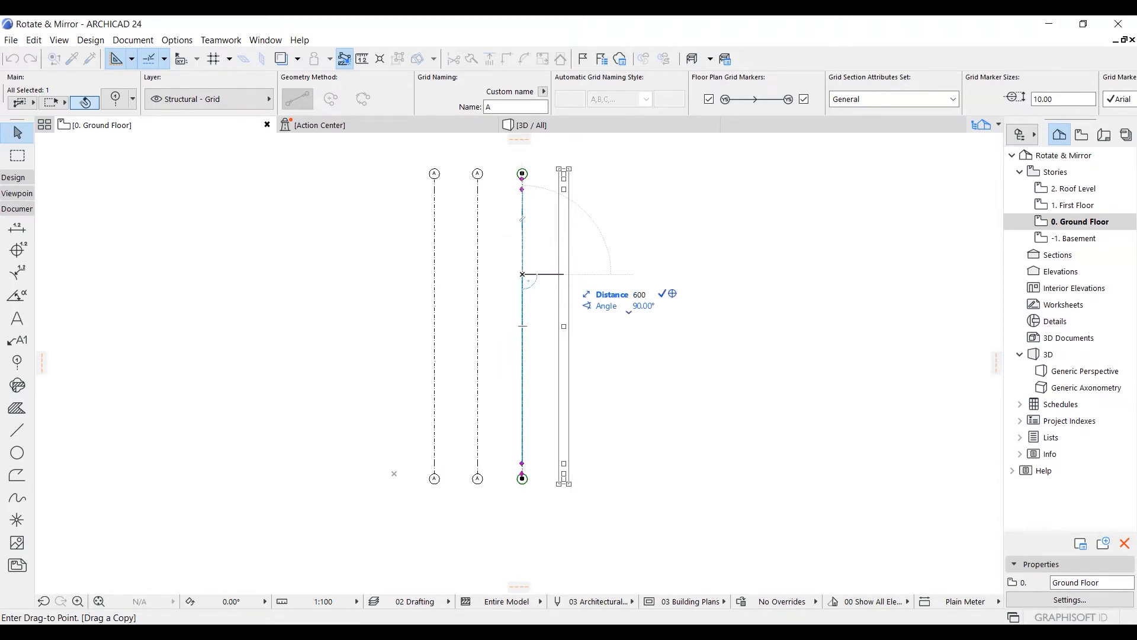
key(Return)
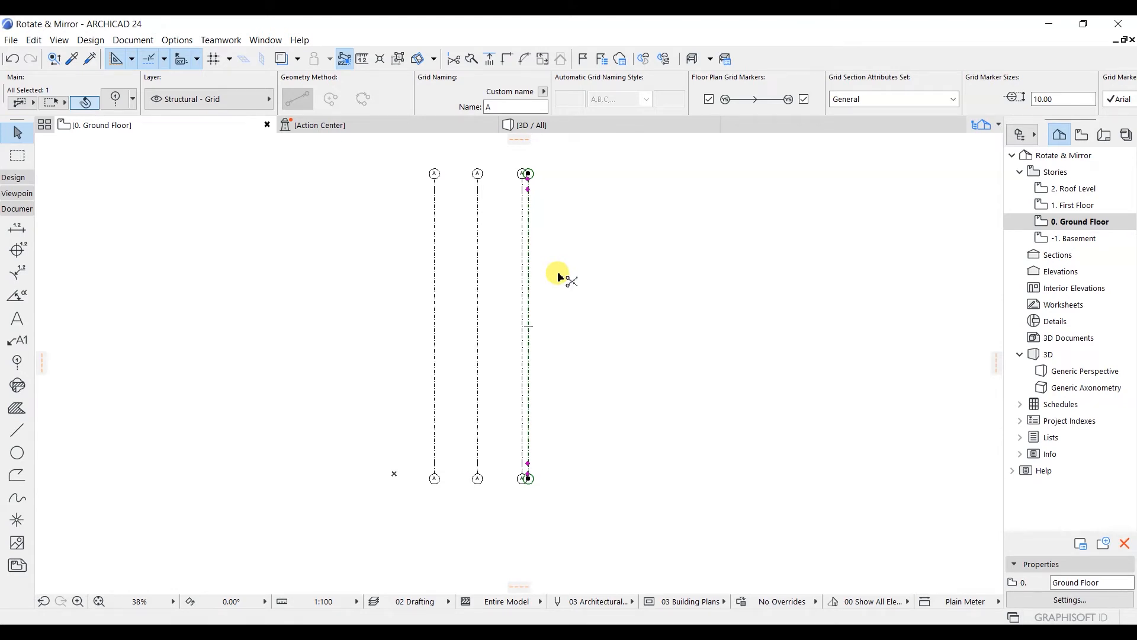
Copy the fourth vertical grid line horizontally to the right at a distance of 6550
key(ctrl+d)
click(529, 271)
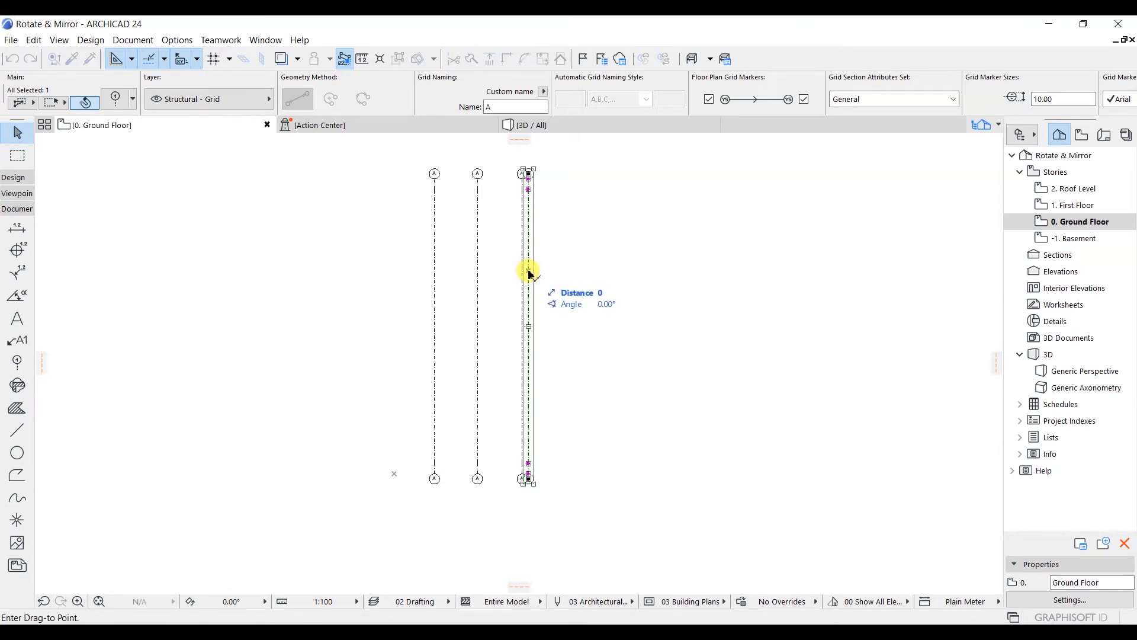
key(ctrl)
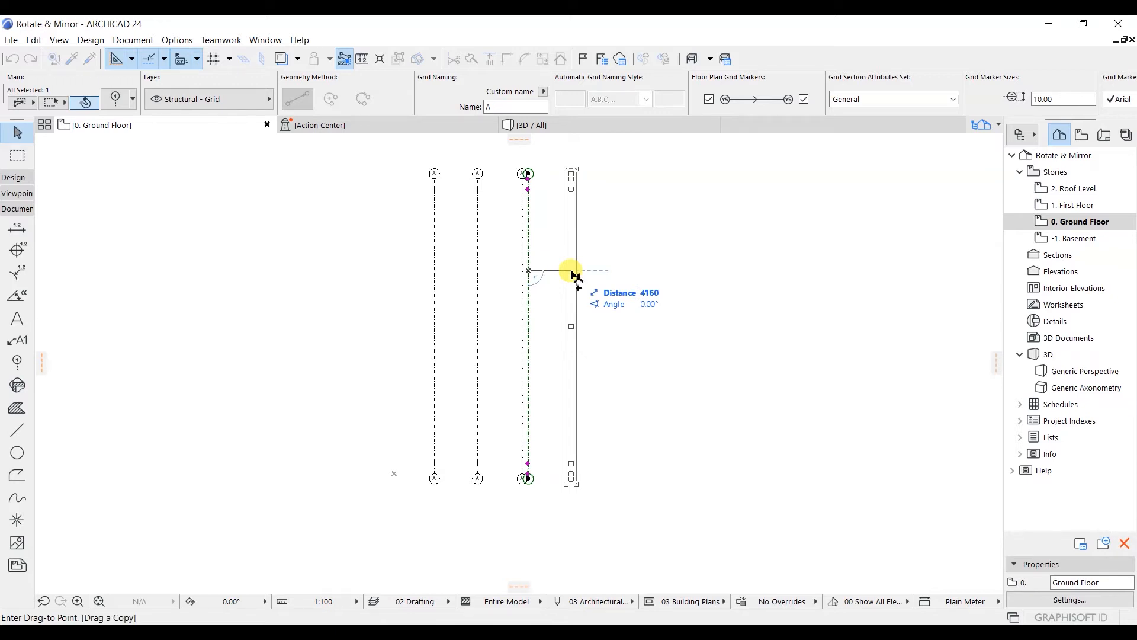
text(6550)
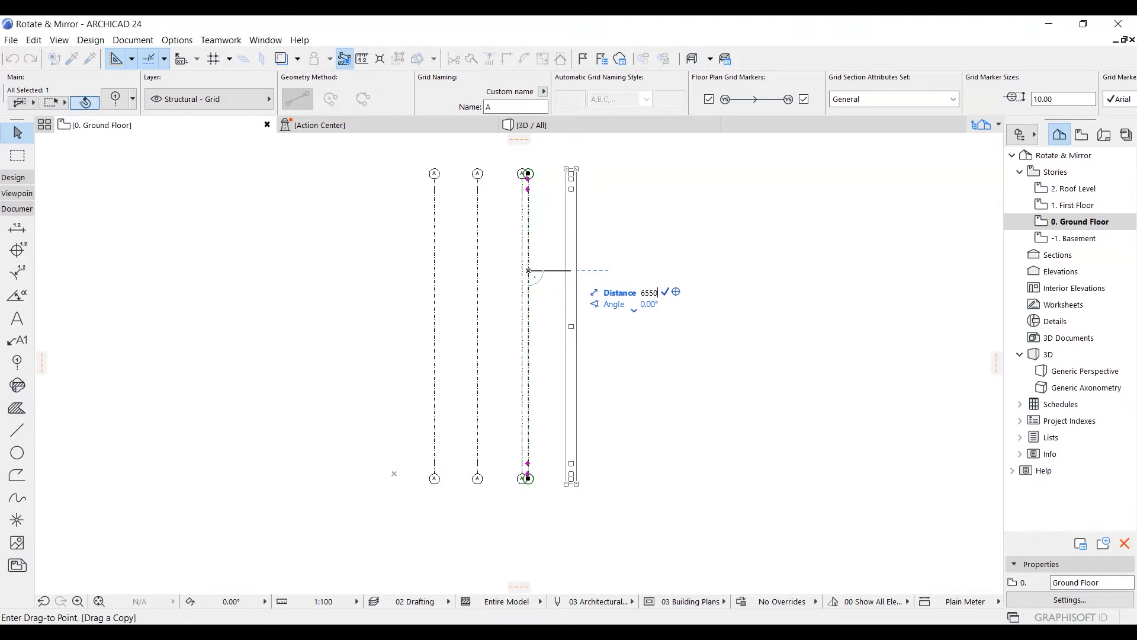
key(Return)
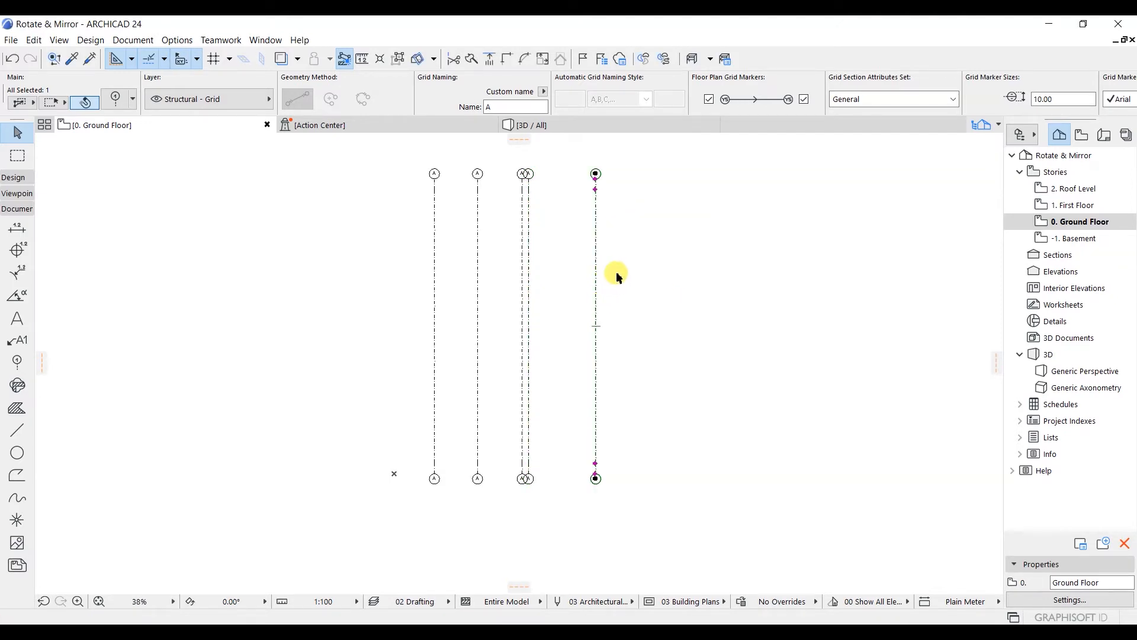
Copy the fifth vertical grid line horizontally to the right at a distance of 3000
key(ctrl+d)
click(595, 263)
key(ctrl)
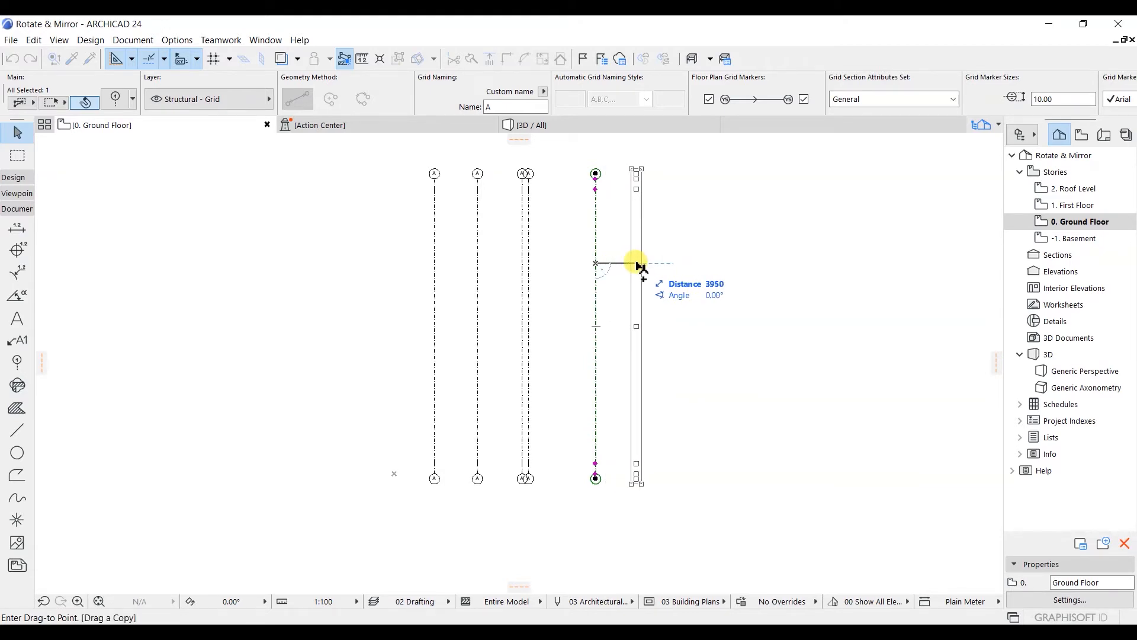
text(3000)
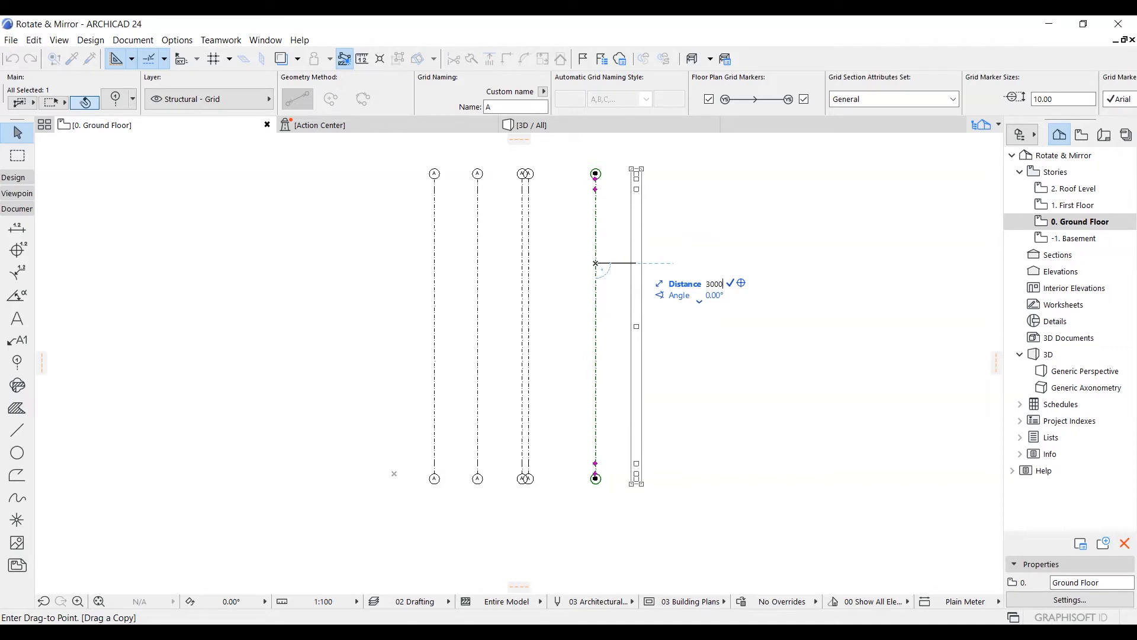
key(Return)
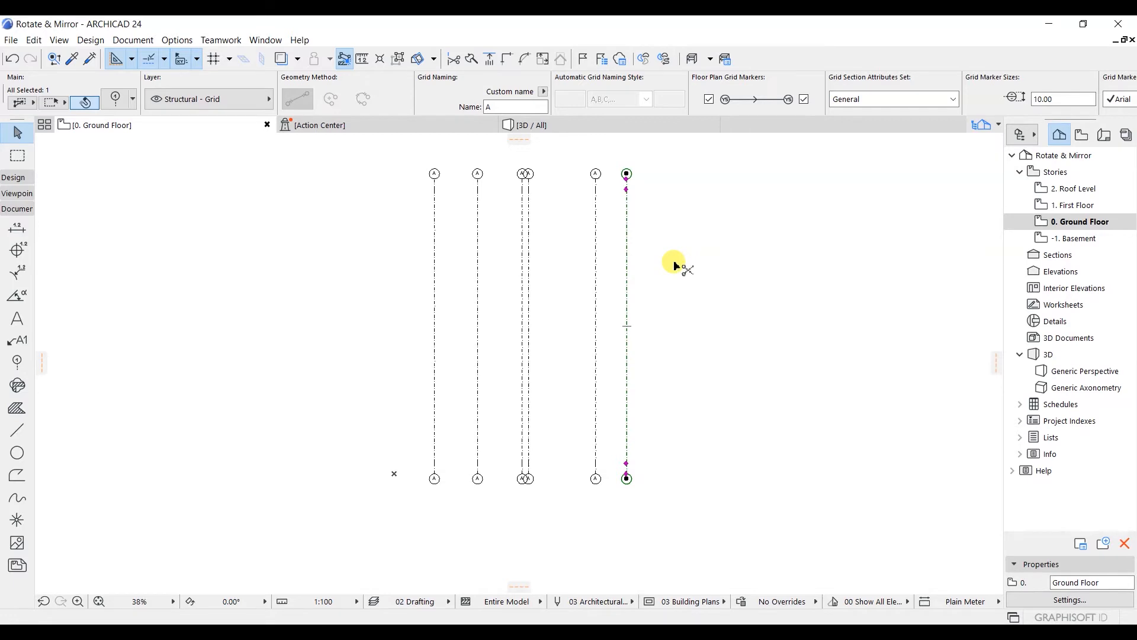
Copy the sixth vertical grid line horizontally to the right at a distance of 600
key(ctrl+d)
click(627, 258)
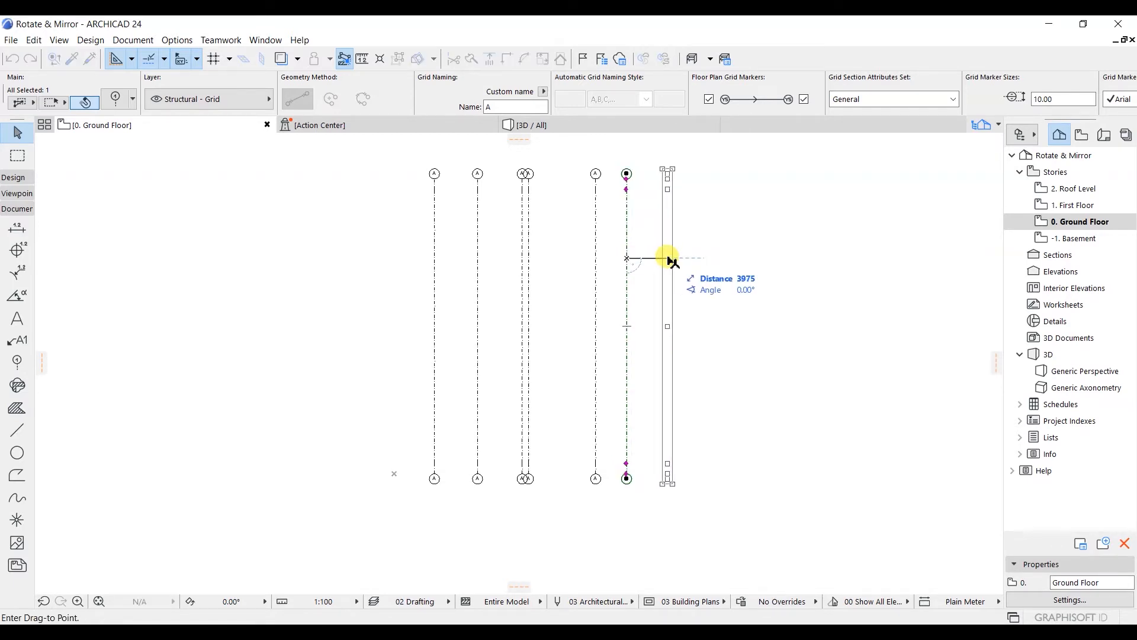
key(ctrl)
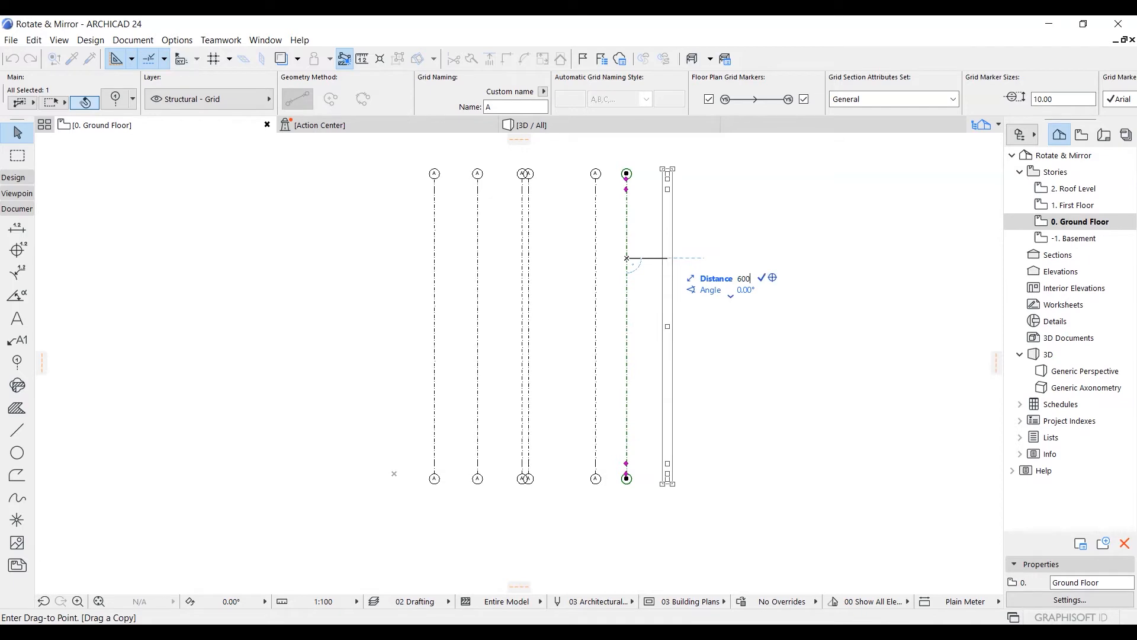
click(633, 261)
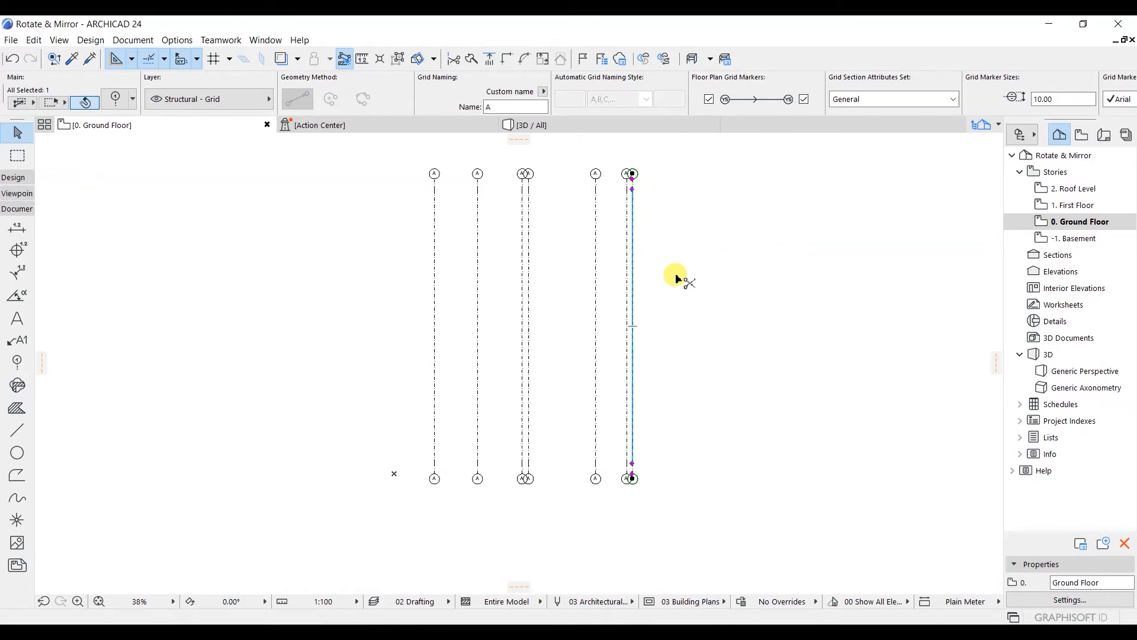
Copy the seventh vertical grid line horizontally to the right at a distance of 1350
key(ctrl+d)
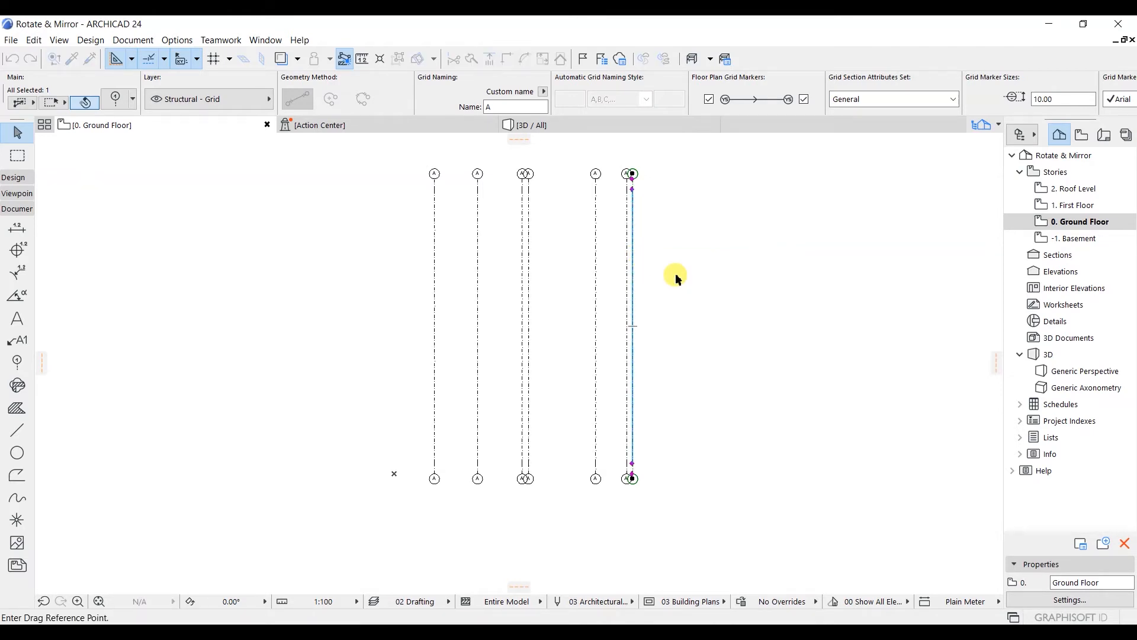
click(633, 267)
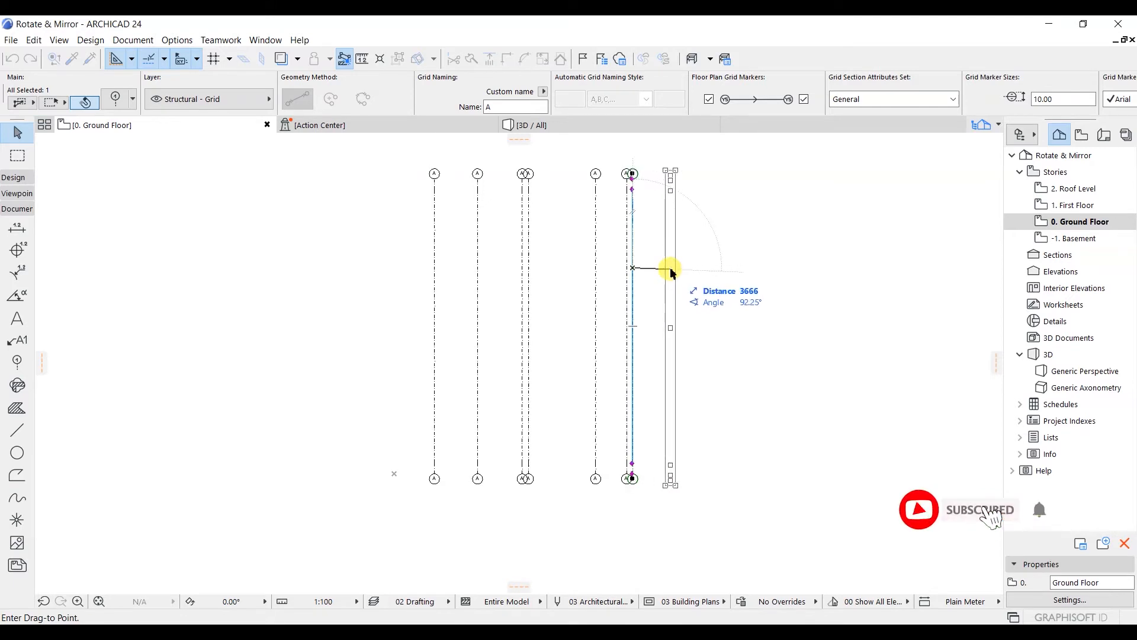
key(ctrl)
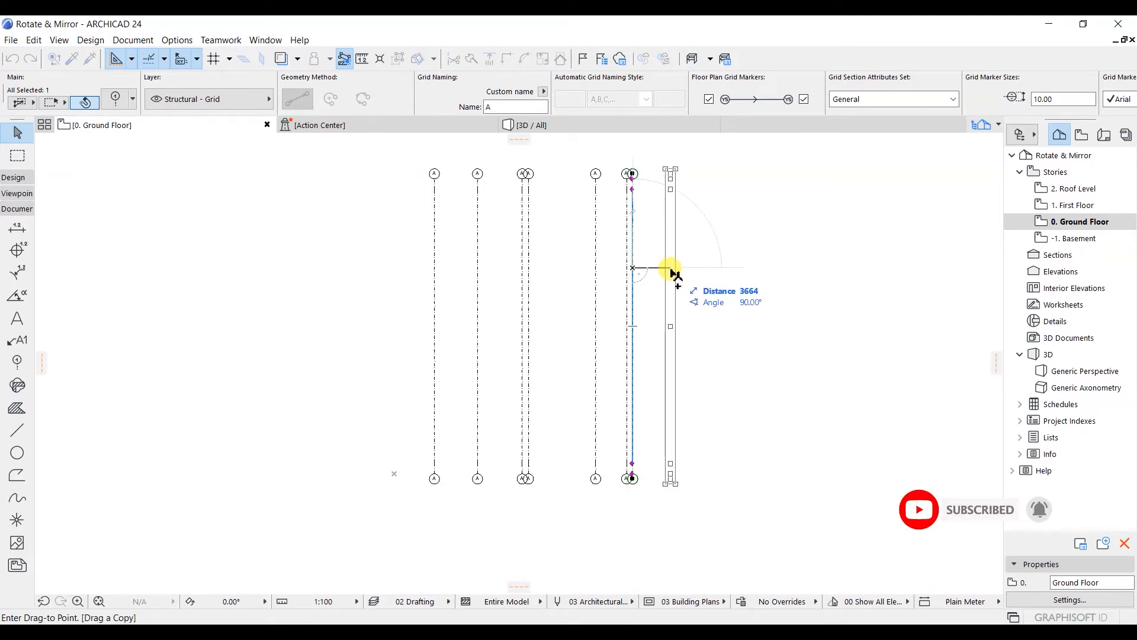
text(1350)
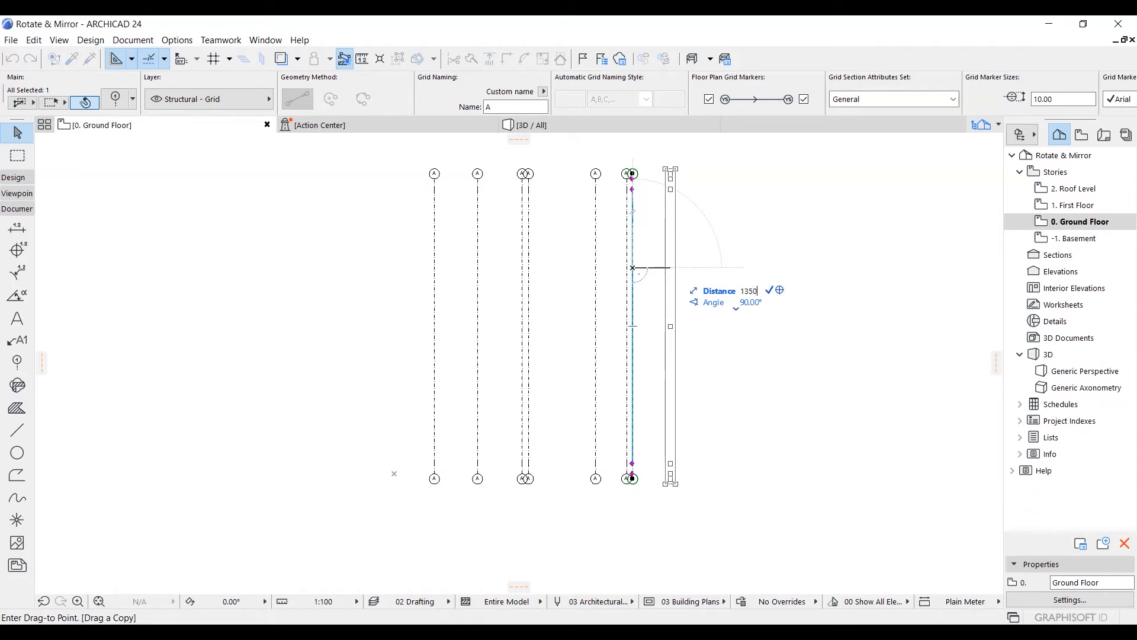
key(Return)
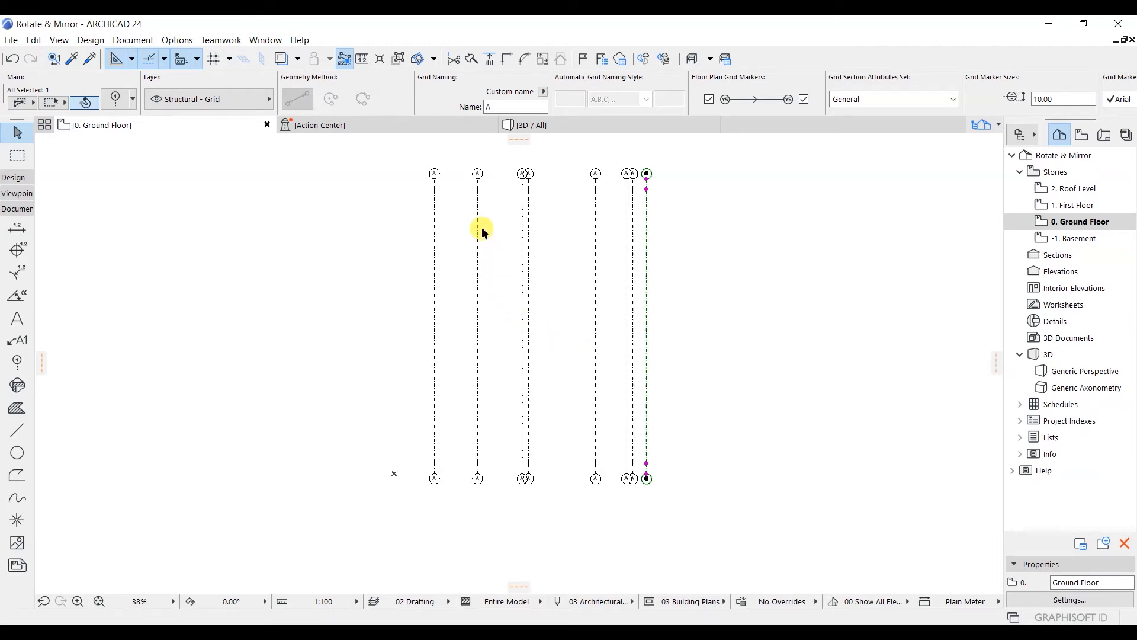
Rename the second vertical grid line from the left as B
scroll(450, 189, up, 4)
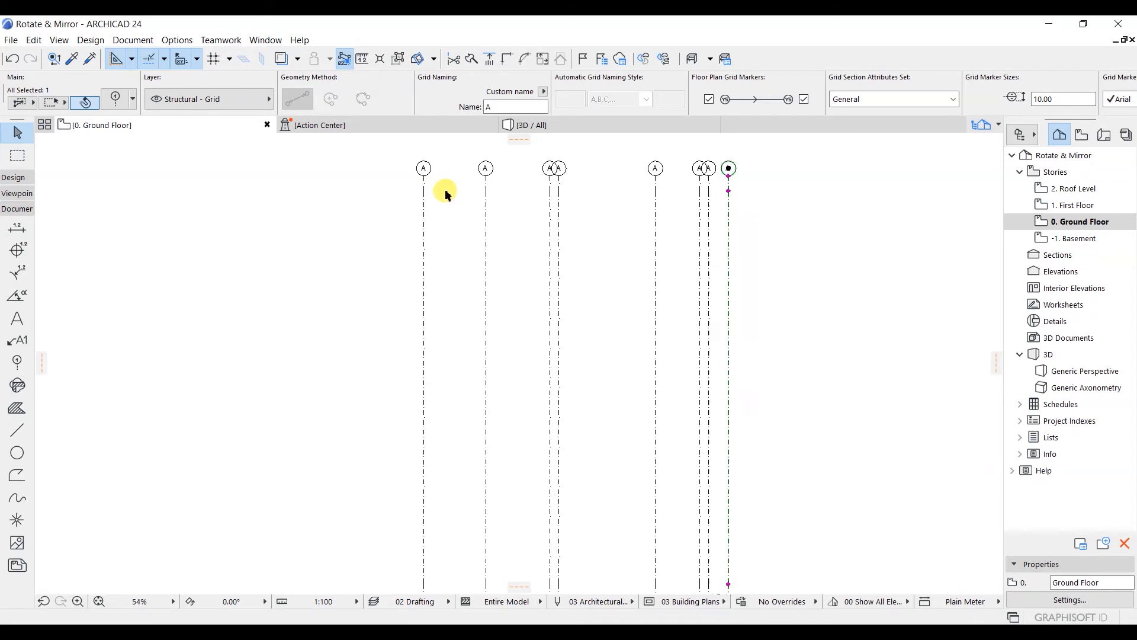
scroll(434, 191, up, 3)
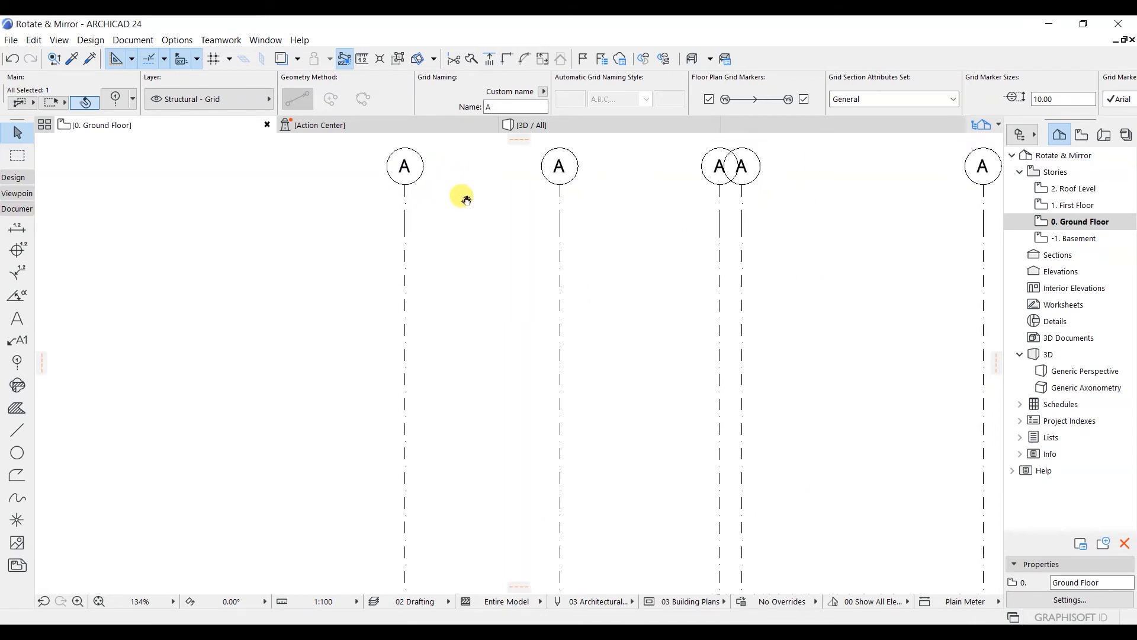
middle_drag(676, 200, 636, 236)
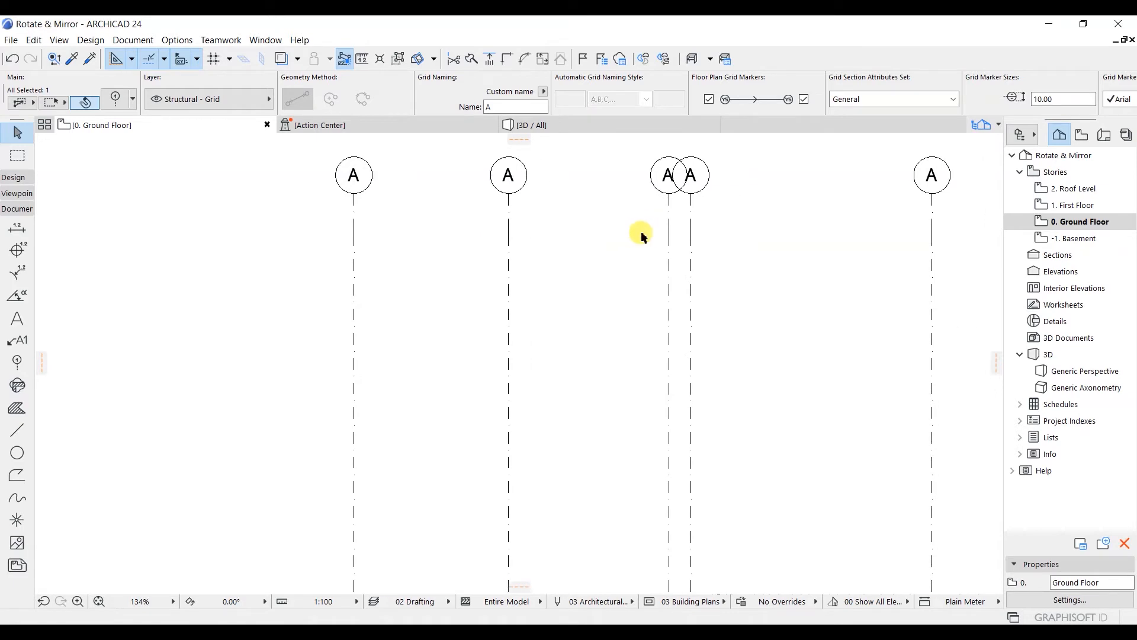
click(509, 231)
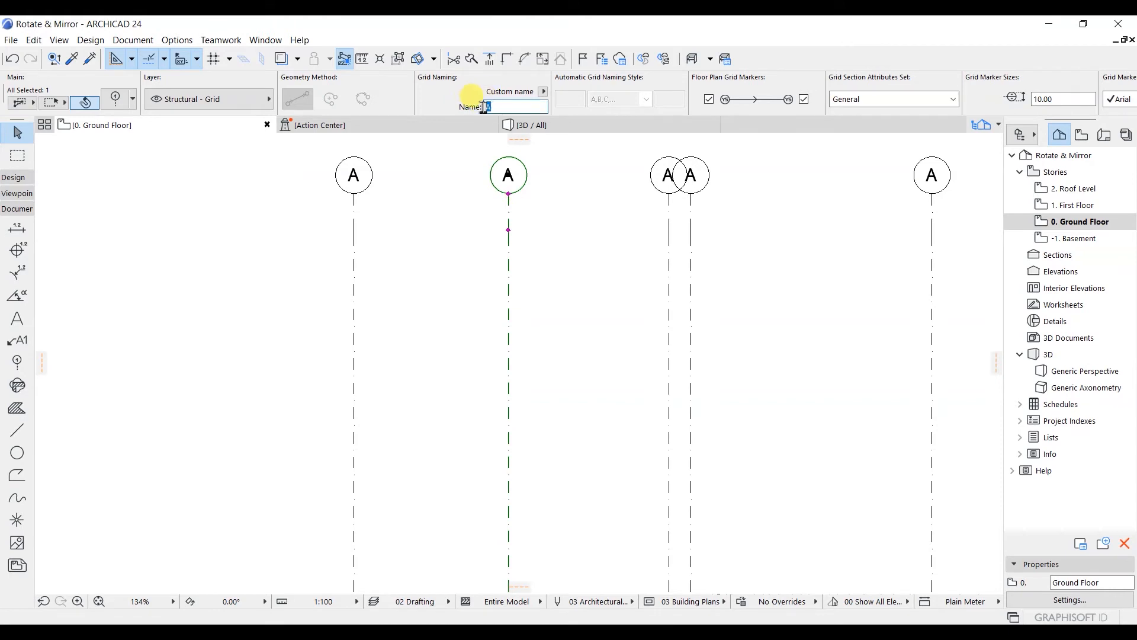
click(557, 200)
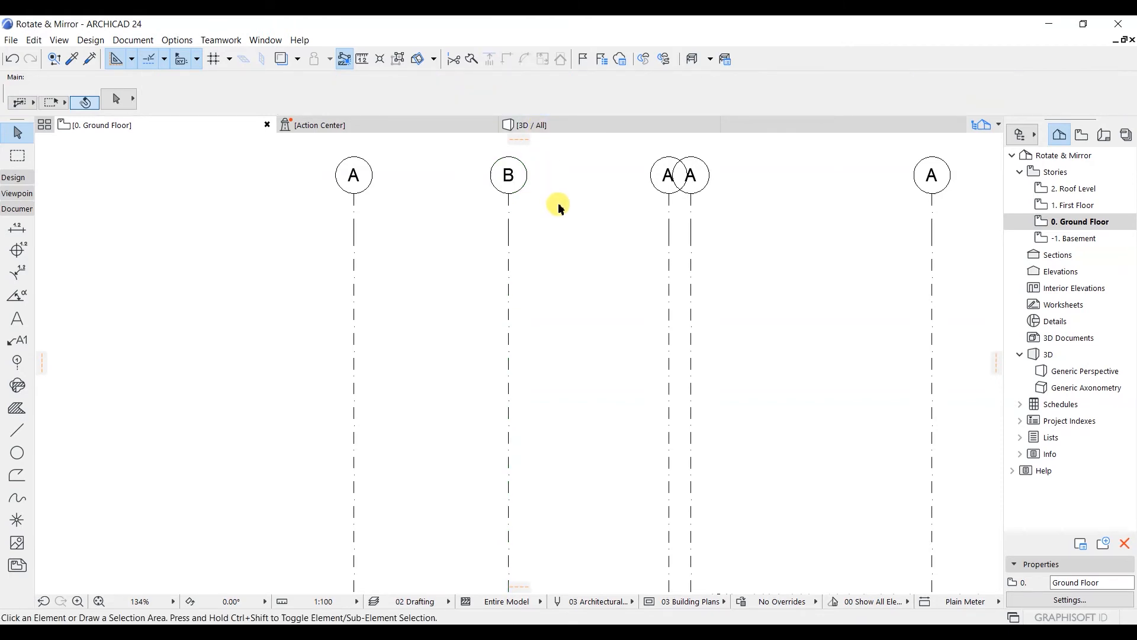
Rename the third vertical grid line as C and the fourth as D
click(669, 185)
click(471, 108)
text(C)
click(637, 236)
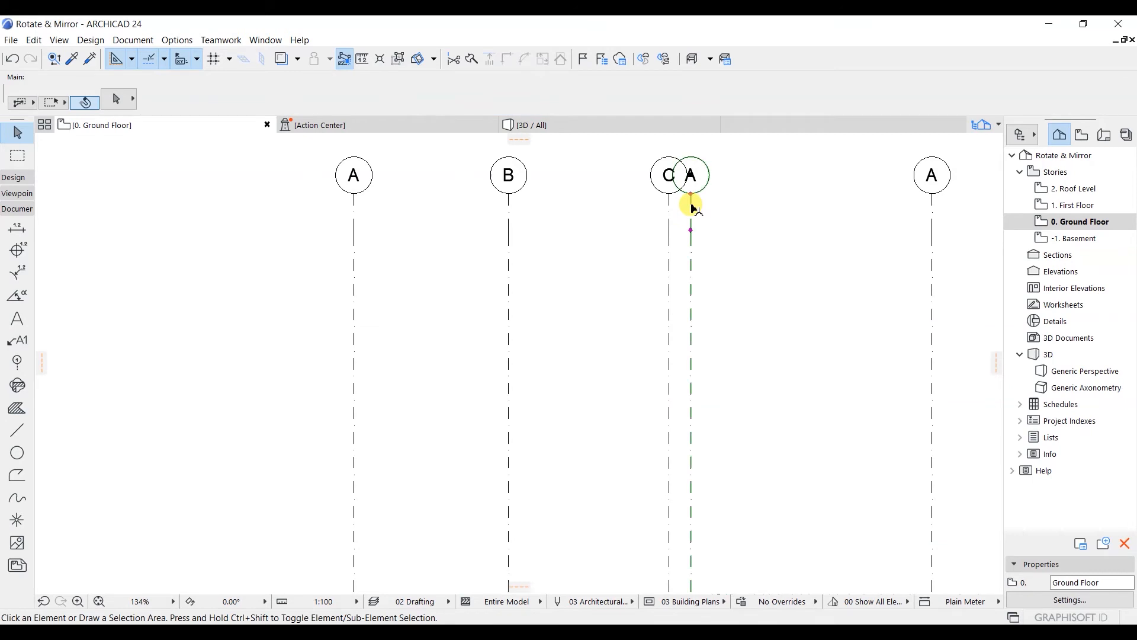
click(693, 206)
text(D)
click(744, 224)
Rename the fifth vertical grid line as E and the sixth as F
middle_drag(784, 234, 651, 235)
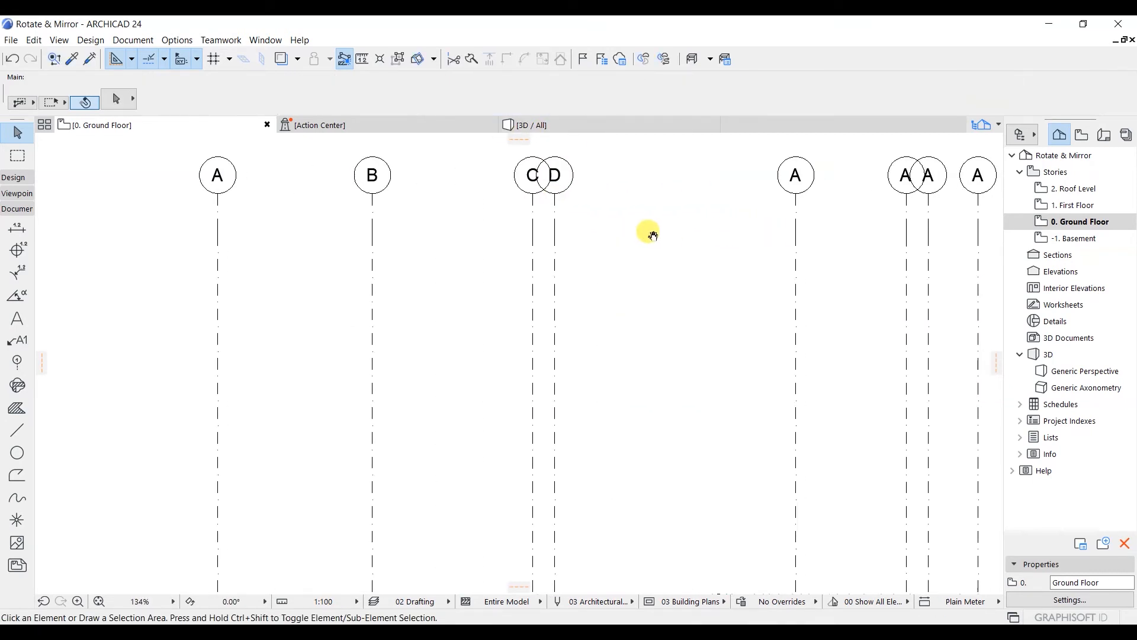
click(799, 181)
click(795, 218)
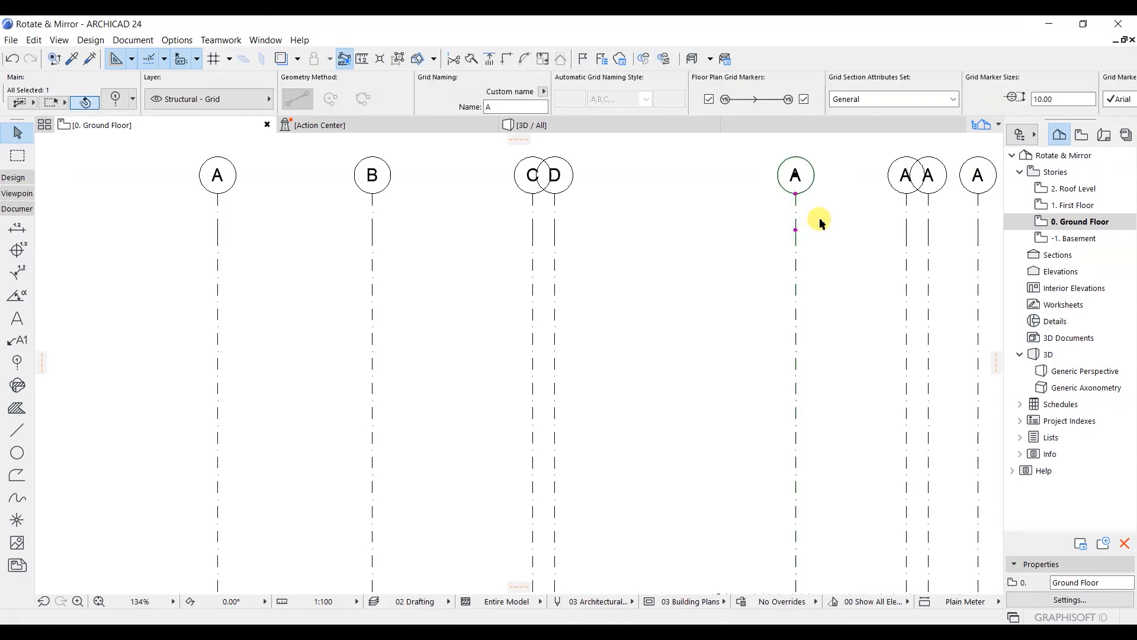
click(496, 107)
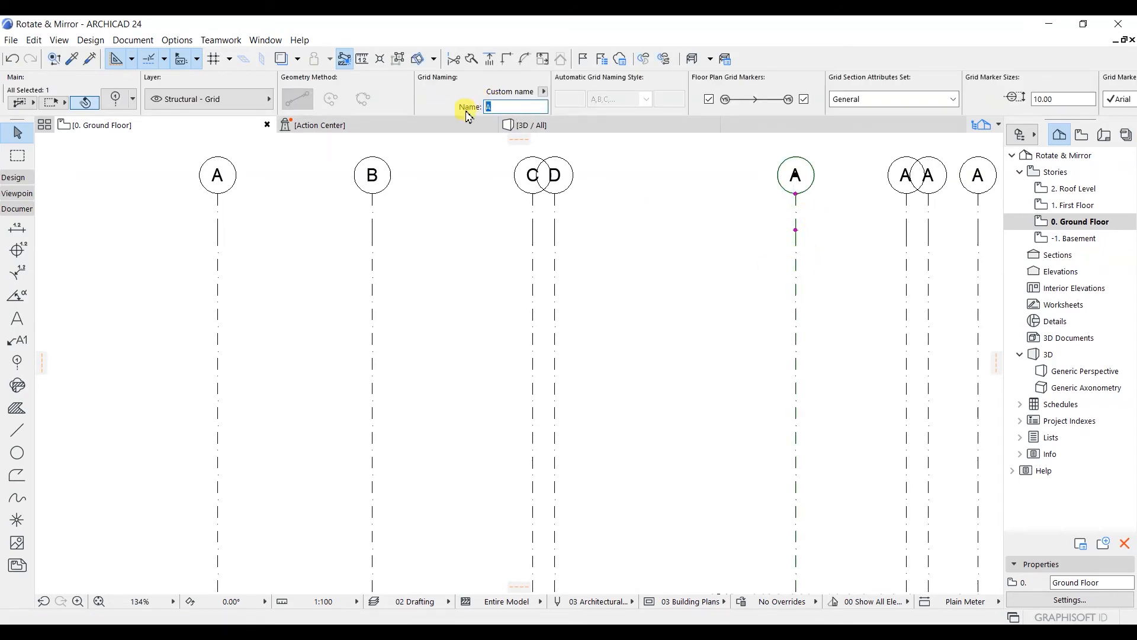
text(E)
click(711, 237)
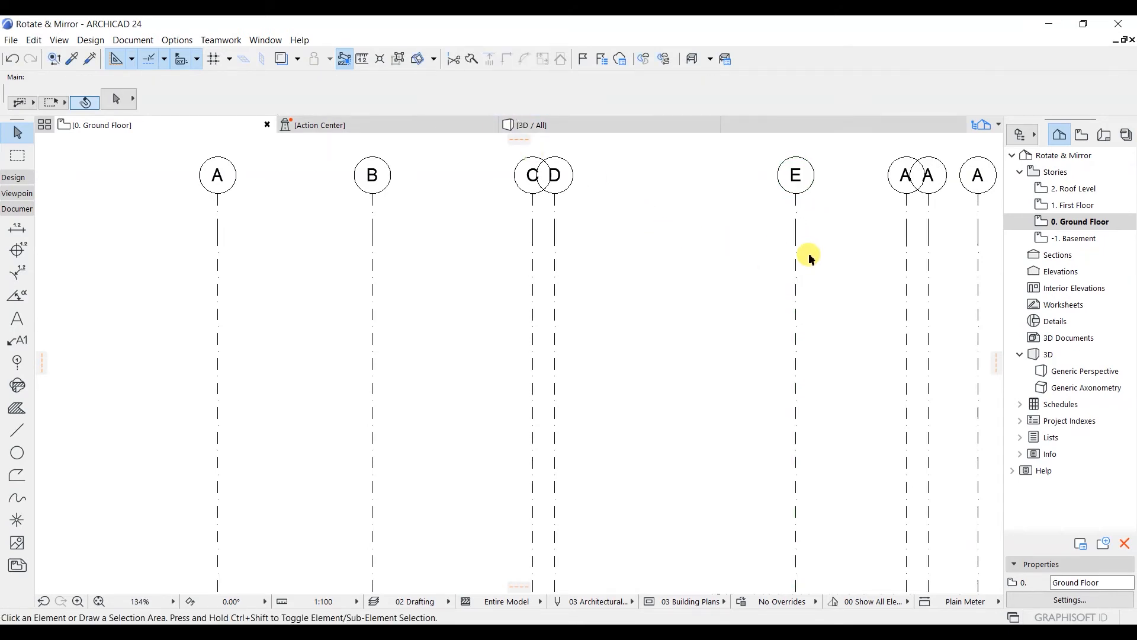
middle_drag(807, 257, 659, 256)
click(760, 212)
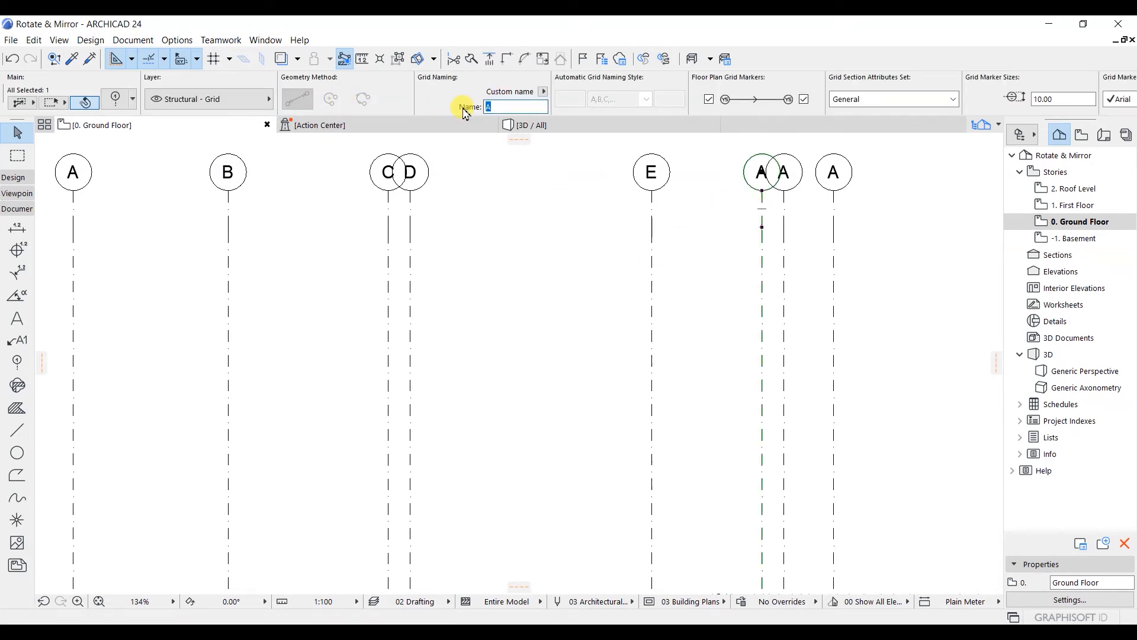
text(F)
click(714, 237)
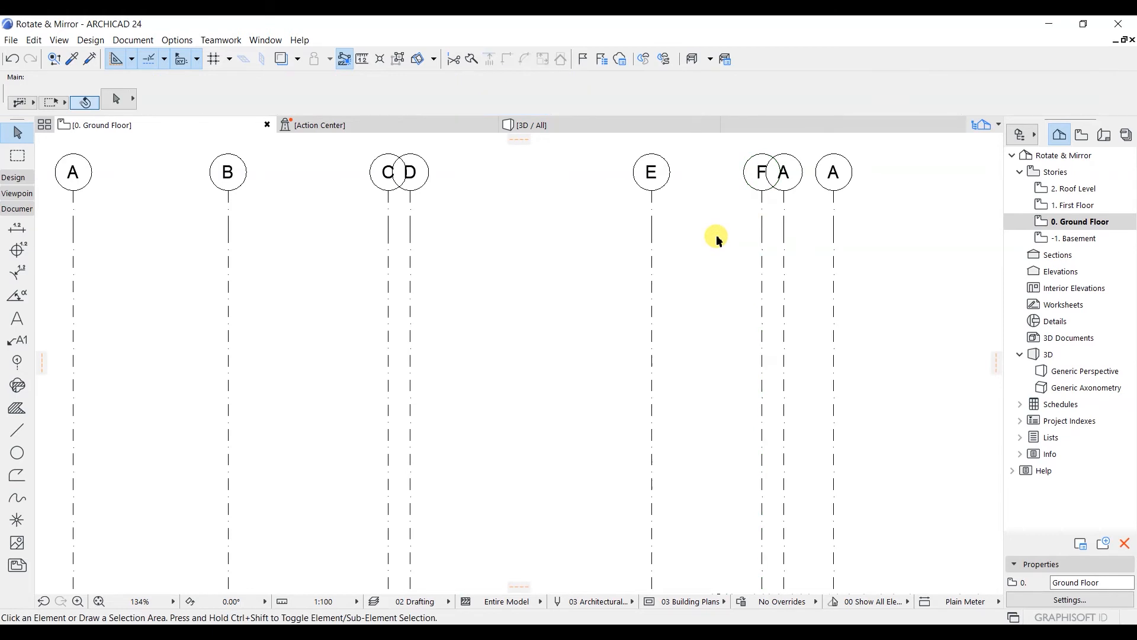
Rename the seventh vertical grid line as G and the eighth as H
click(786, 222)
click(514, 106)
text(G)
click(690, 274)
click(834, 214)
click(498, 107)
text(H)
click(485, 247)
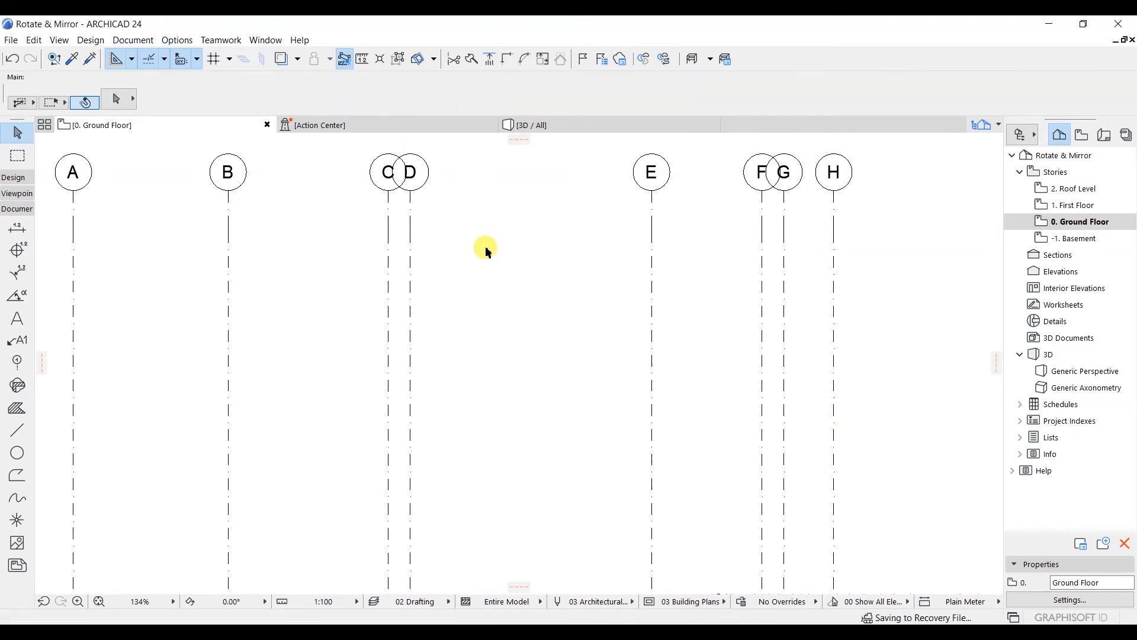
Stagger grid line D's upper marker about 1190 to the right, clear of marker C, with a diagonal jog in the line
scroll(490, 246, down, 3)
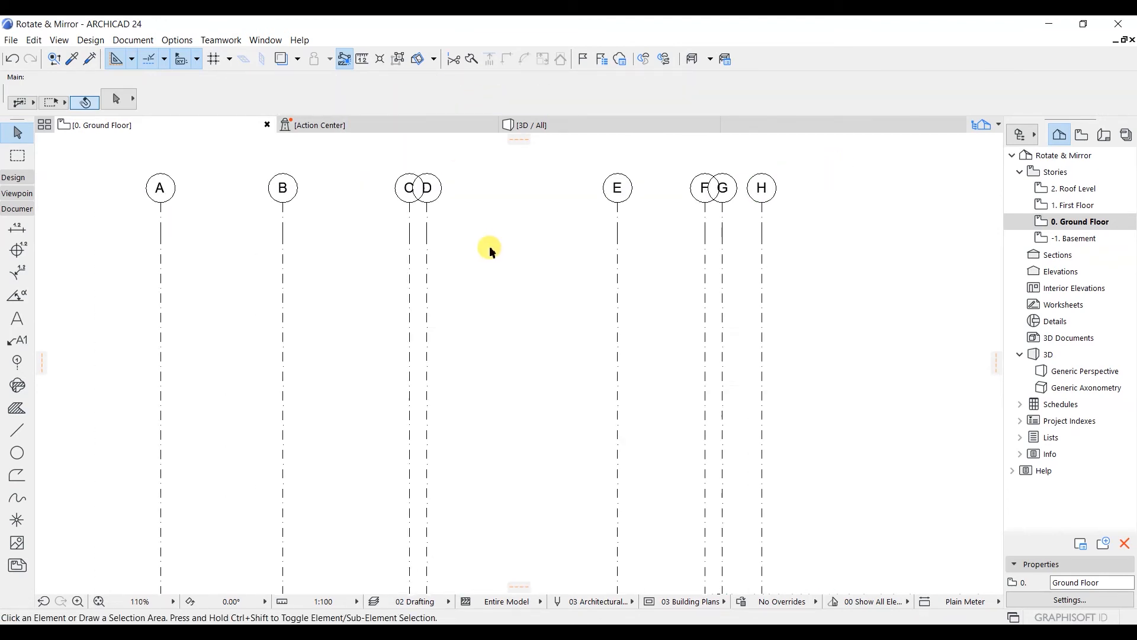
middle_drag(411, 241, 442, 243)
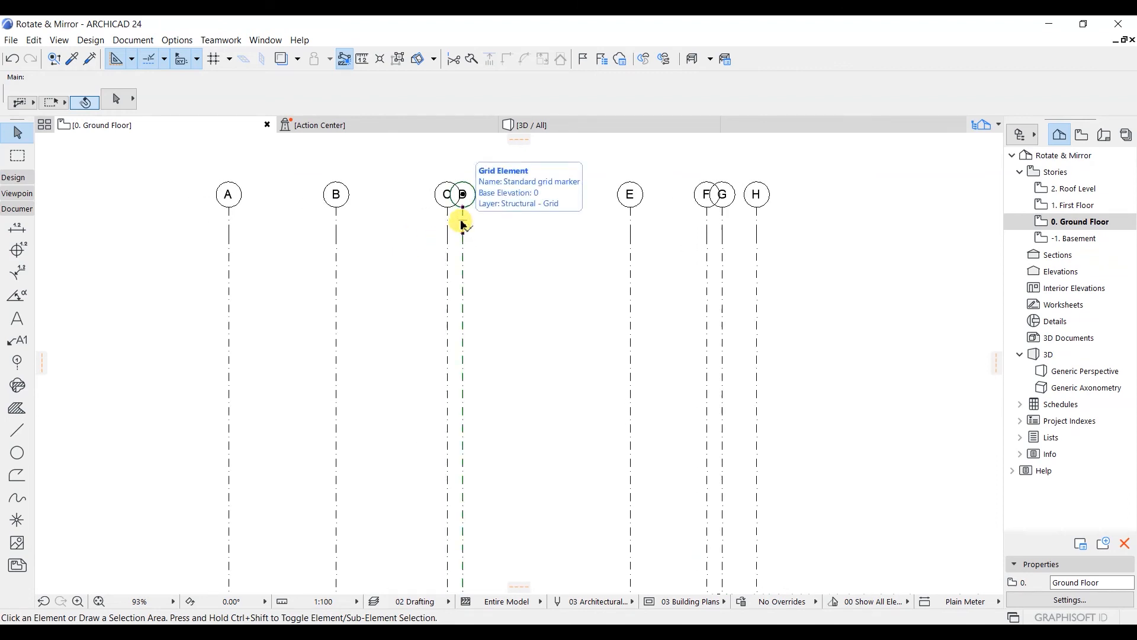
click(463, 226)
scroll(468, 228, up, 7)
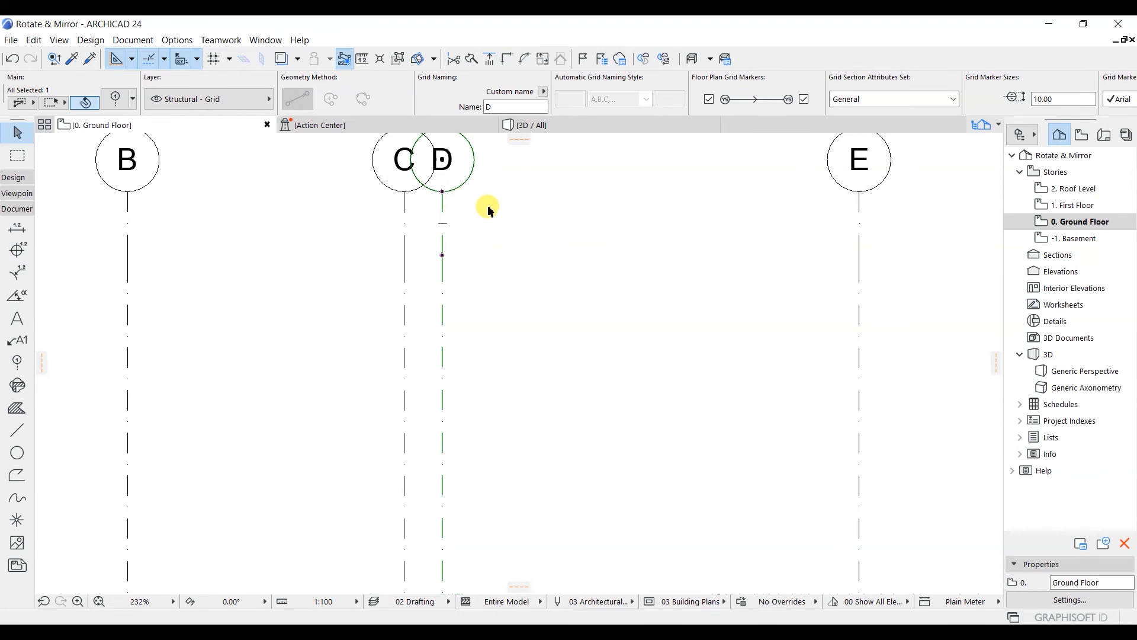
middle_drag(489, 210, 515, 241)
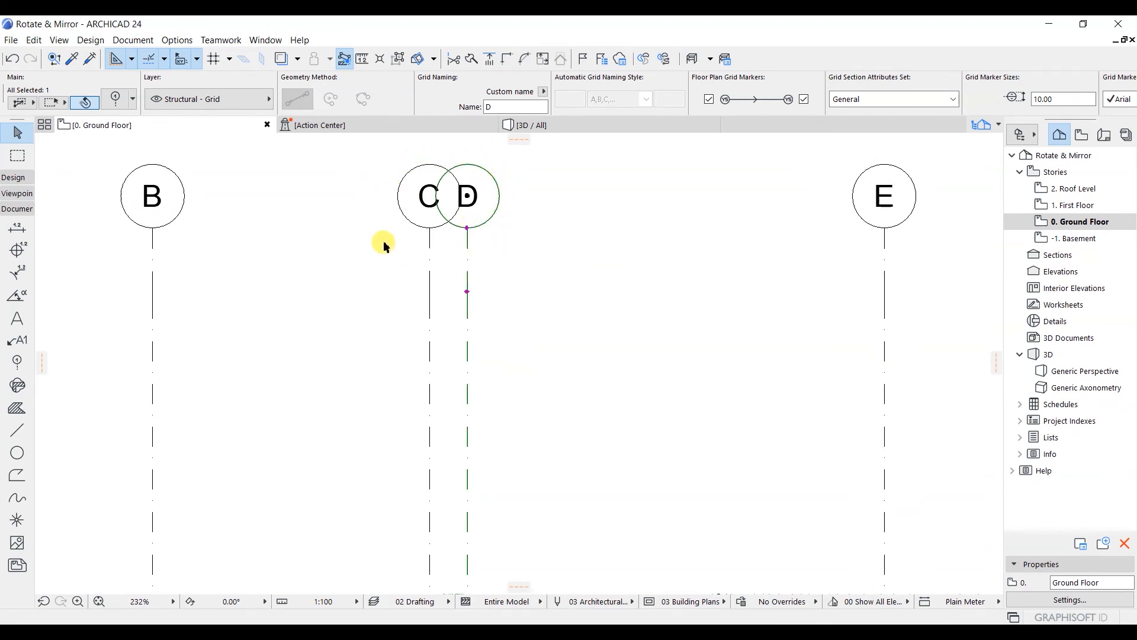
scroll(447, 213, up, 1)
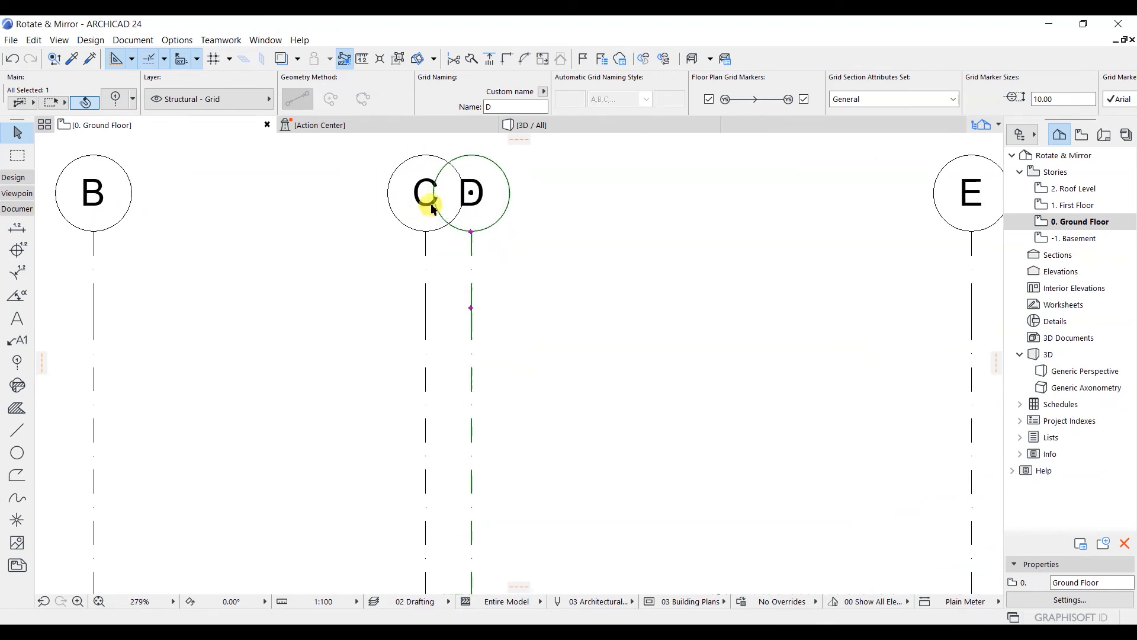
scroll(422, 208, down, 7)
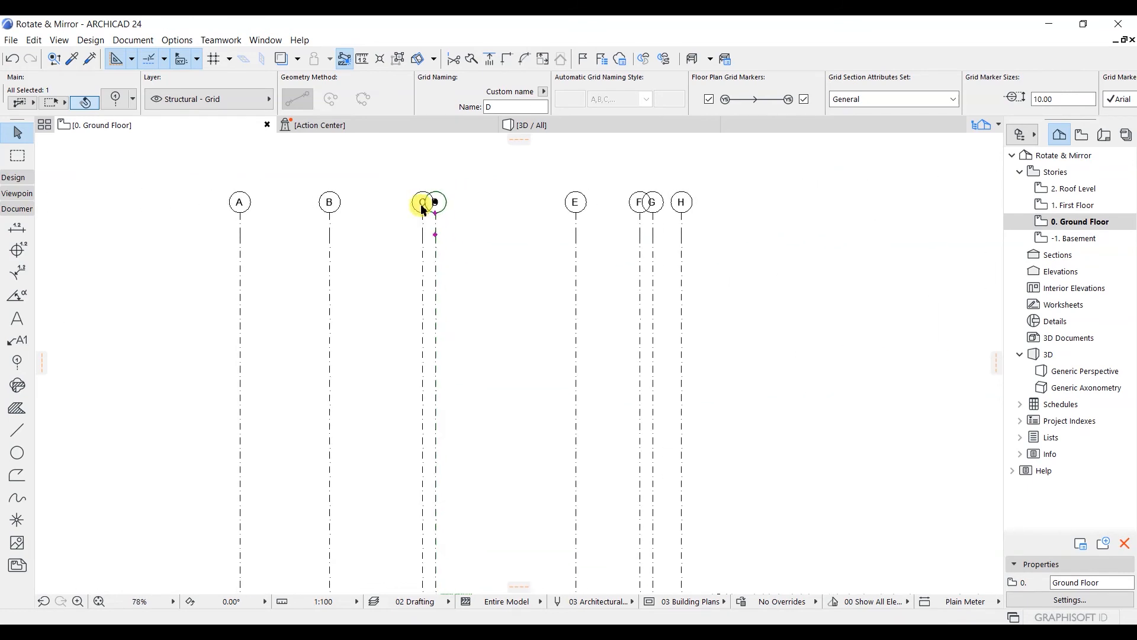
scroll(423, 208, up, 4)
click(422, 228)
click(448, 249)
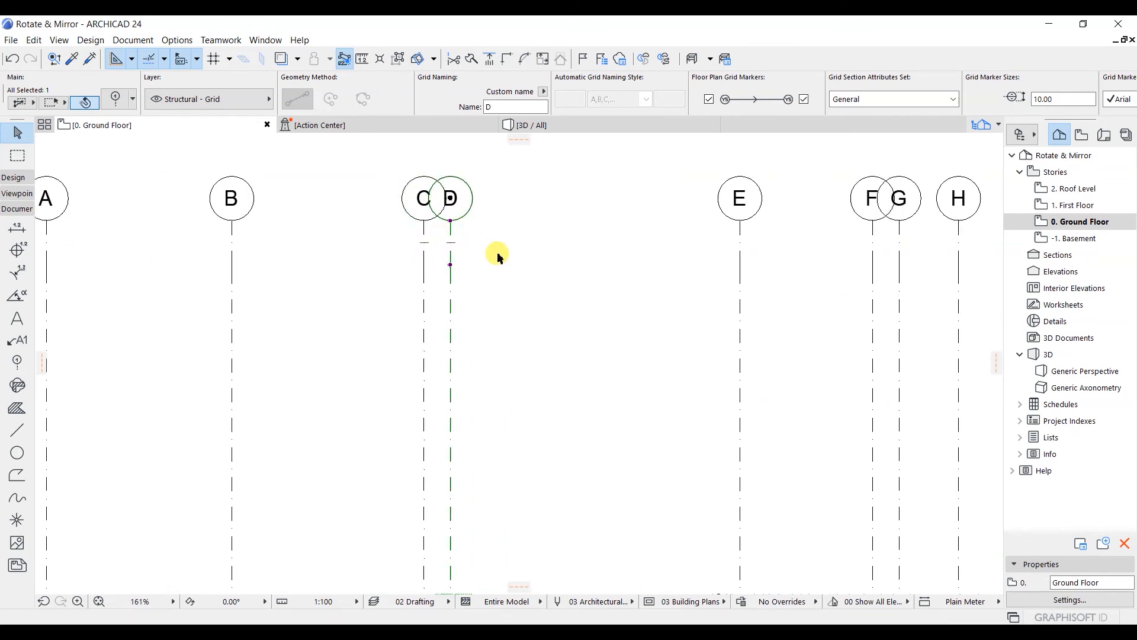
click(451, 222)
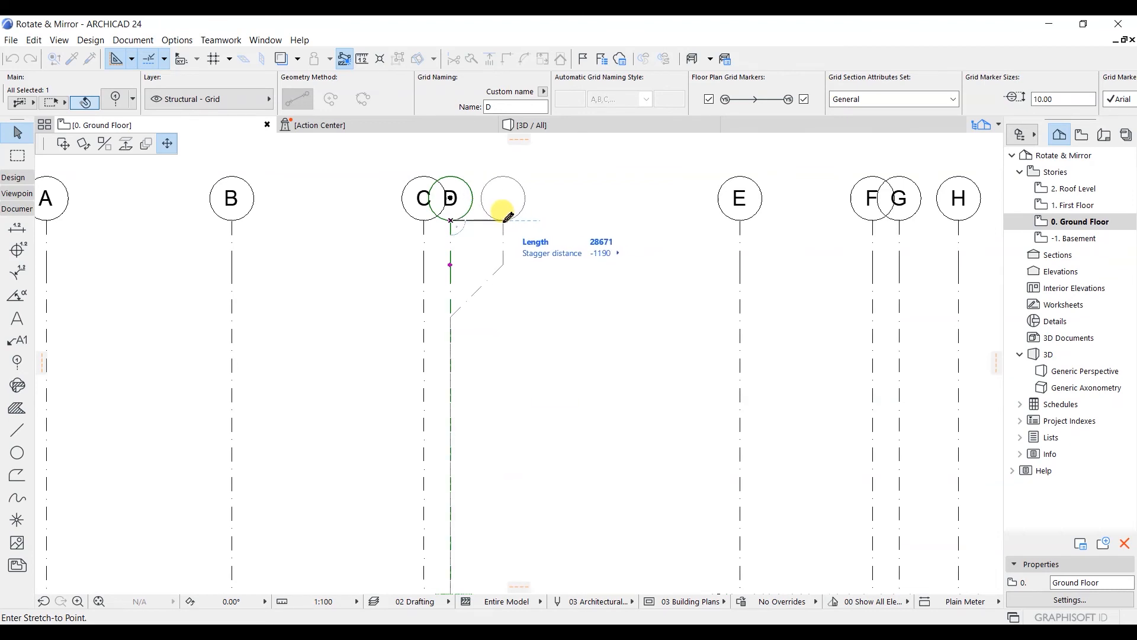
click(507, 217)
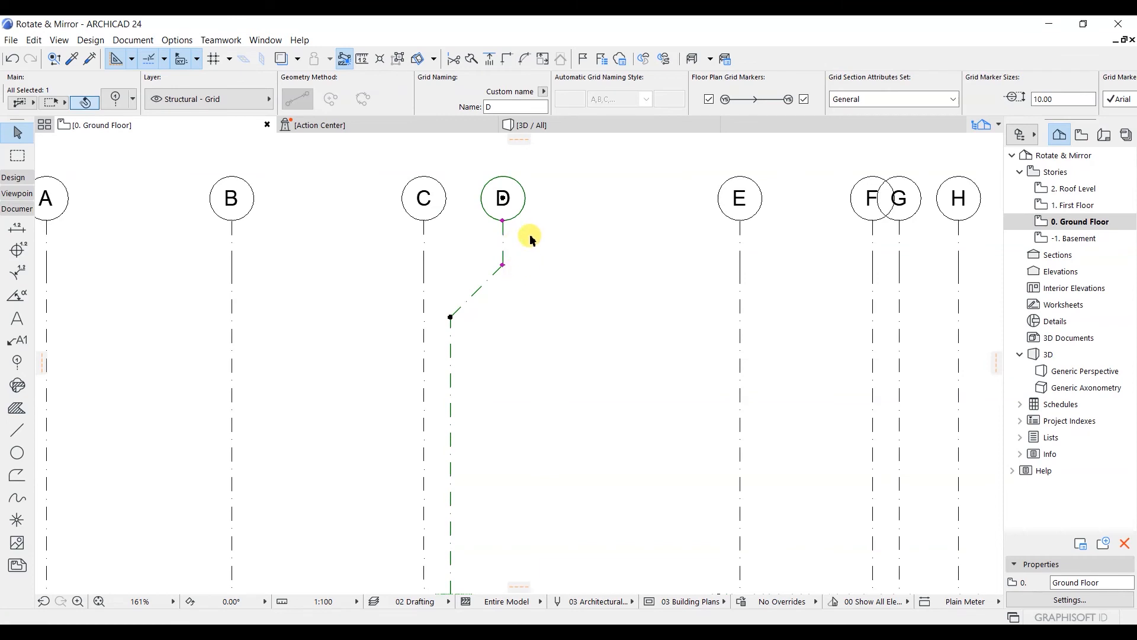
click(576, 245)
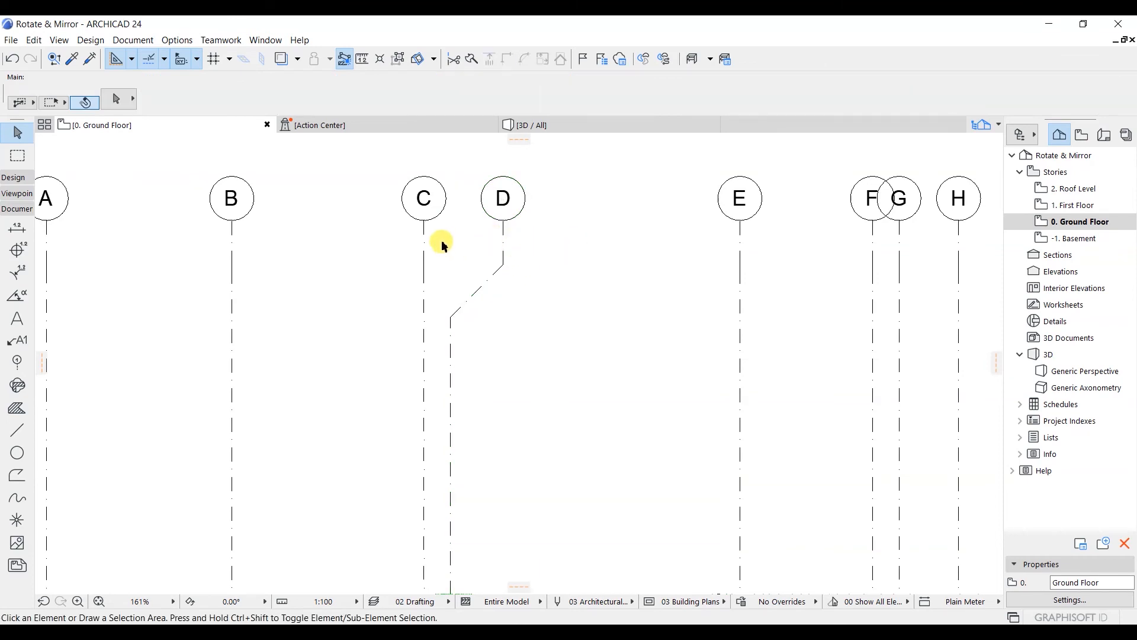
Stagger grid line G's upper marker about 420 to the right so that it clears marker F
middle_drag(691, 248, 544, 273)
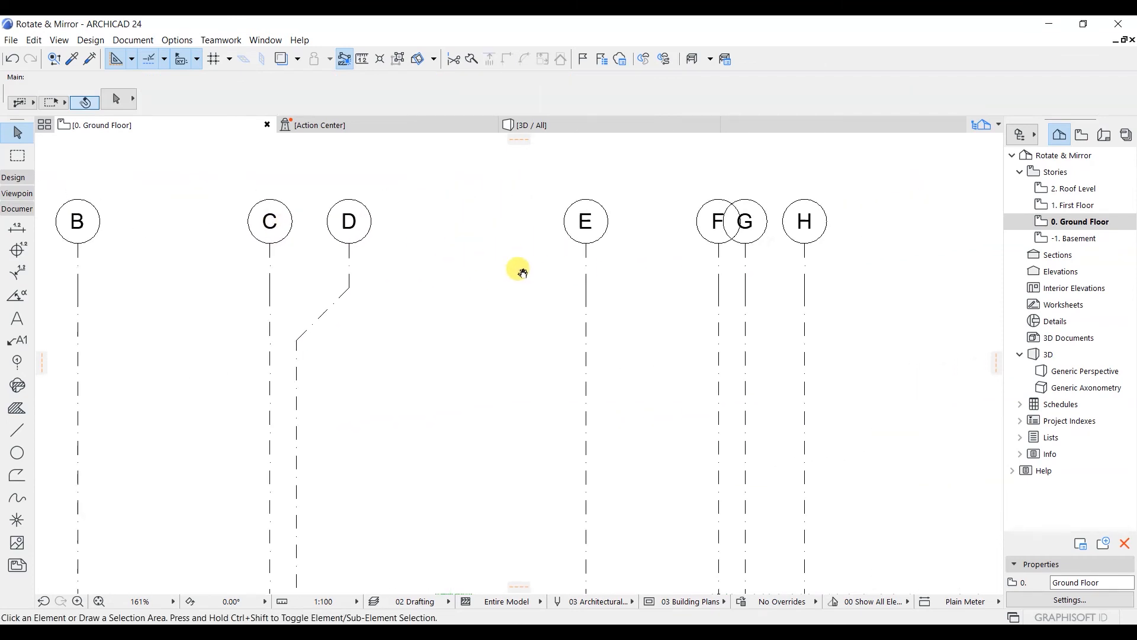
middle_drag(736, 261, 636, 261)
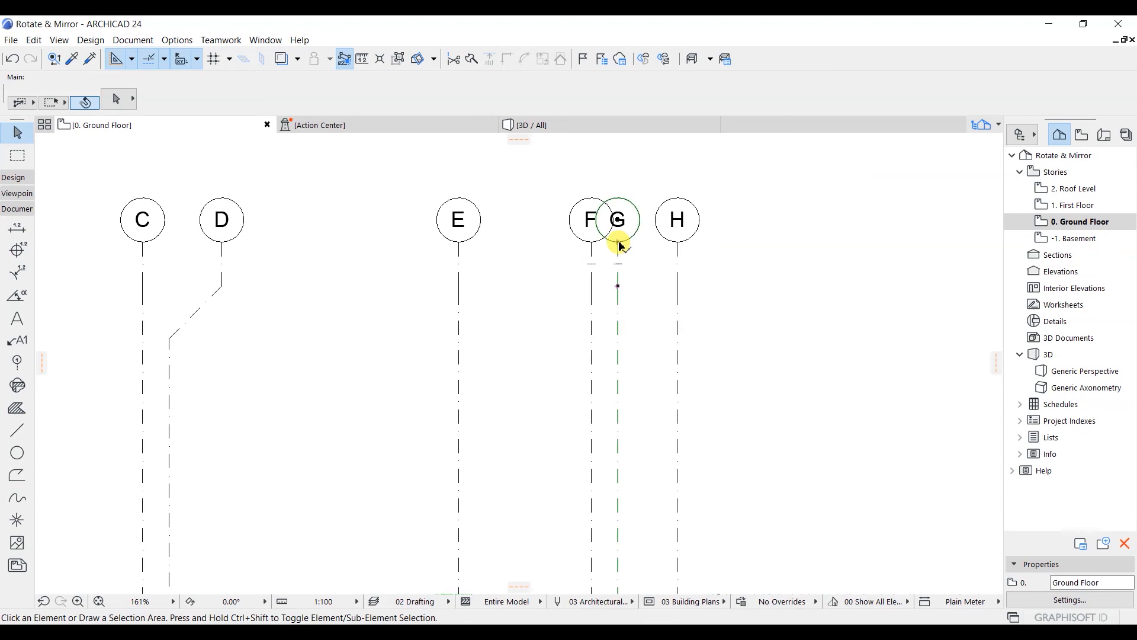
click(619, 247)
click(618, 248)
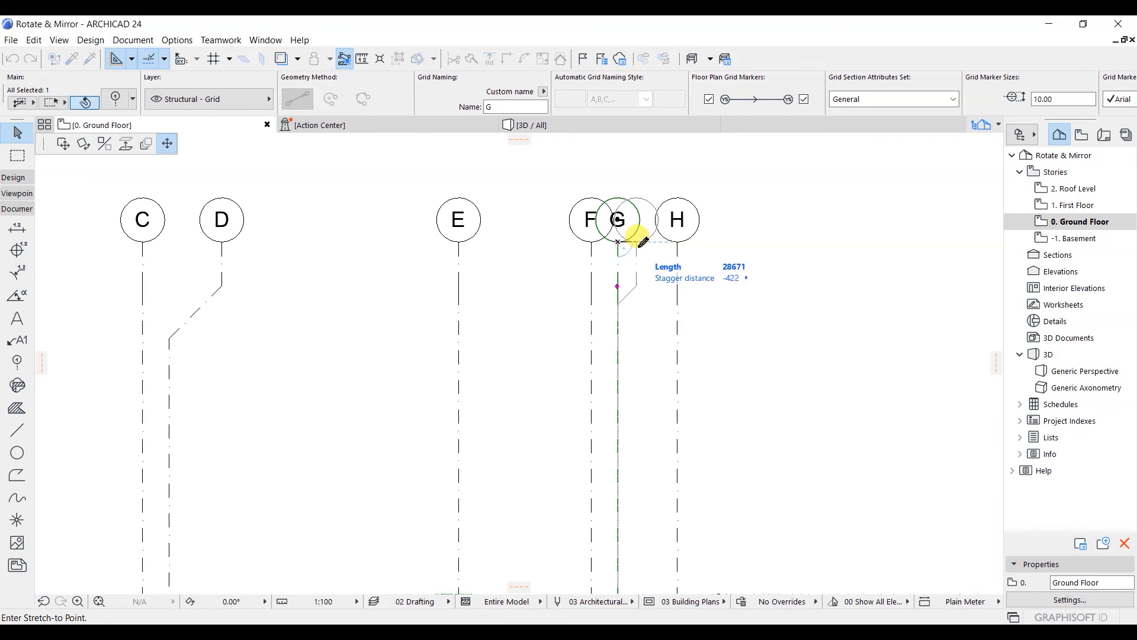
click(638, 243)
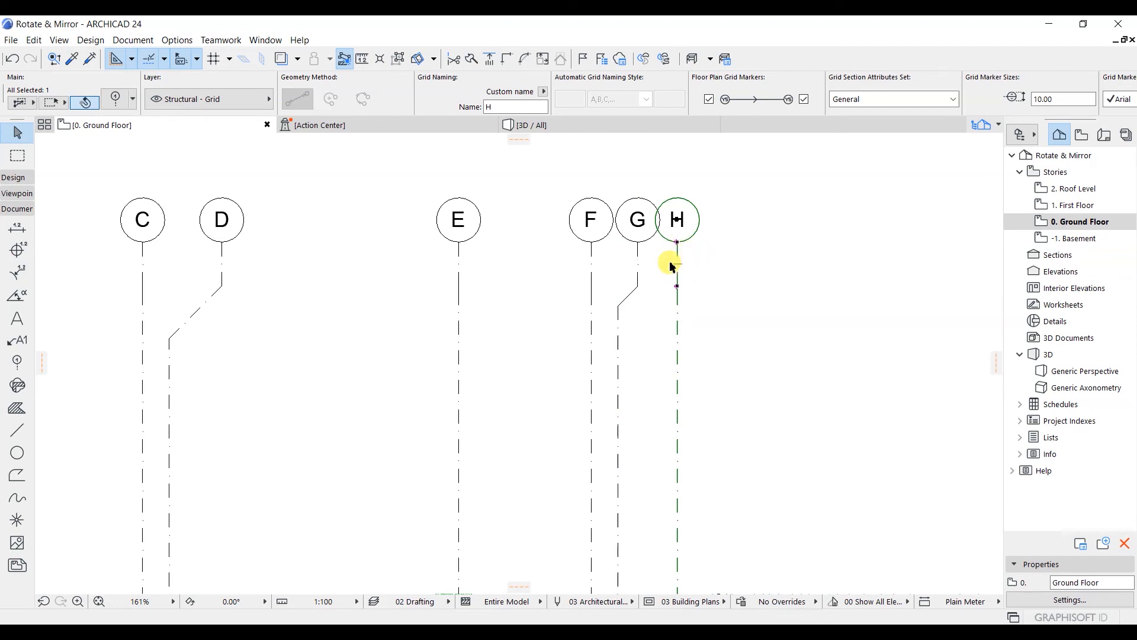
Stagger grid line H's upper marker about 850 to the right, clear of marker G, and deselect the line
click(678, 244)
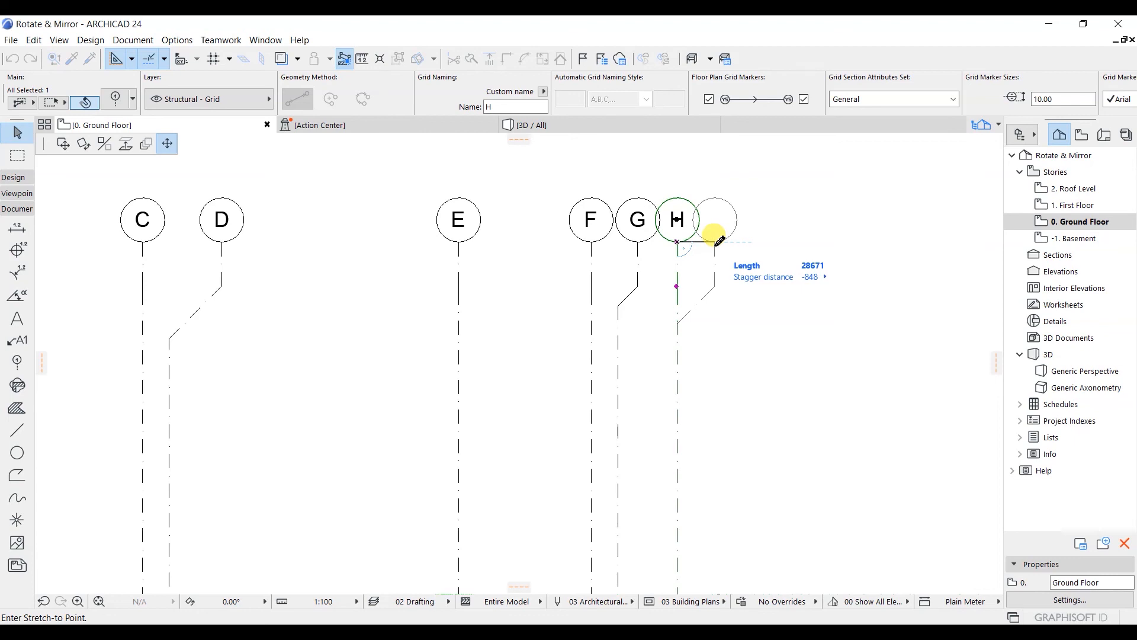
click(719, 238)
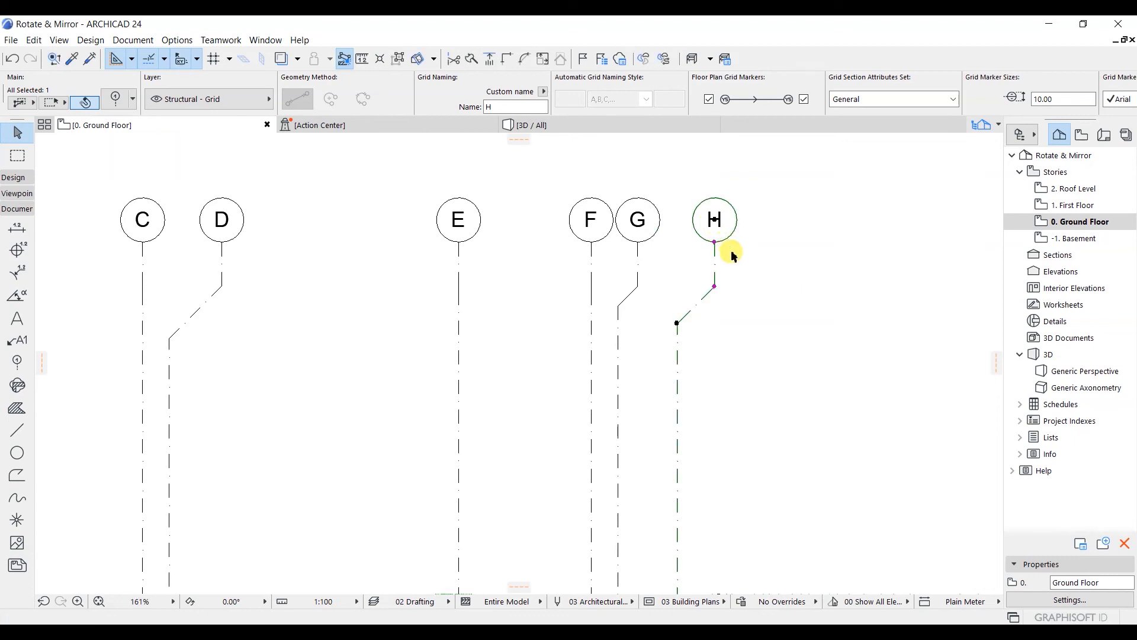
click(668, 273)
Examine the full length of vertical grid lines A to H, checking the markers at both their upper and lower ends
scroll(657, 323, down, 3)
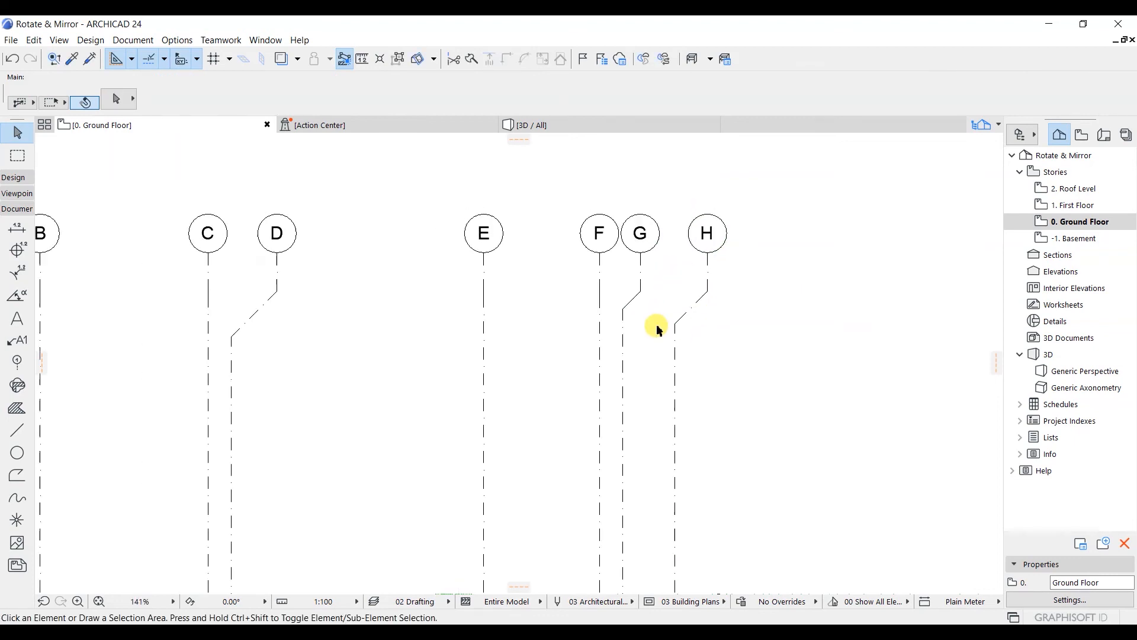
middle_drag(688, 375, 726, 370)
scroll(515, 368, down, 2)
middle_drag(470, 401, 500, 325)
scroll(496, 395, down, 3)
middle_drag(496, 396, 516, 287)
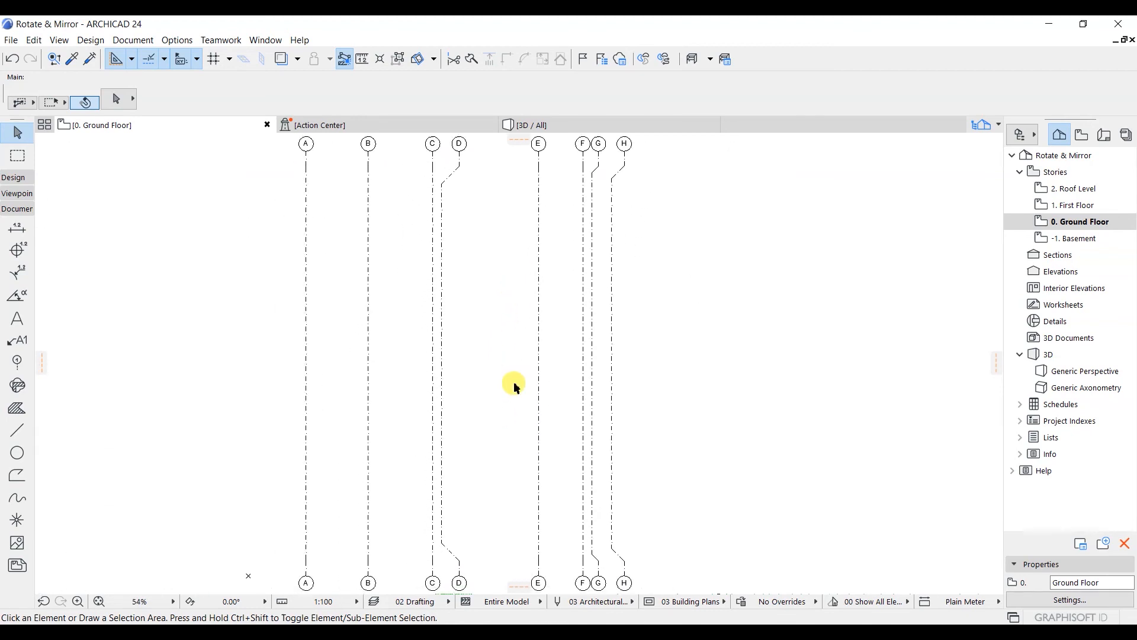
middle_drag(453, 268, 453, 297)
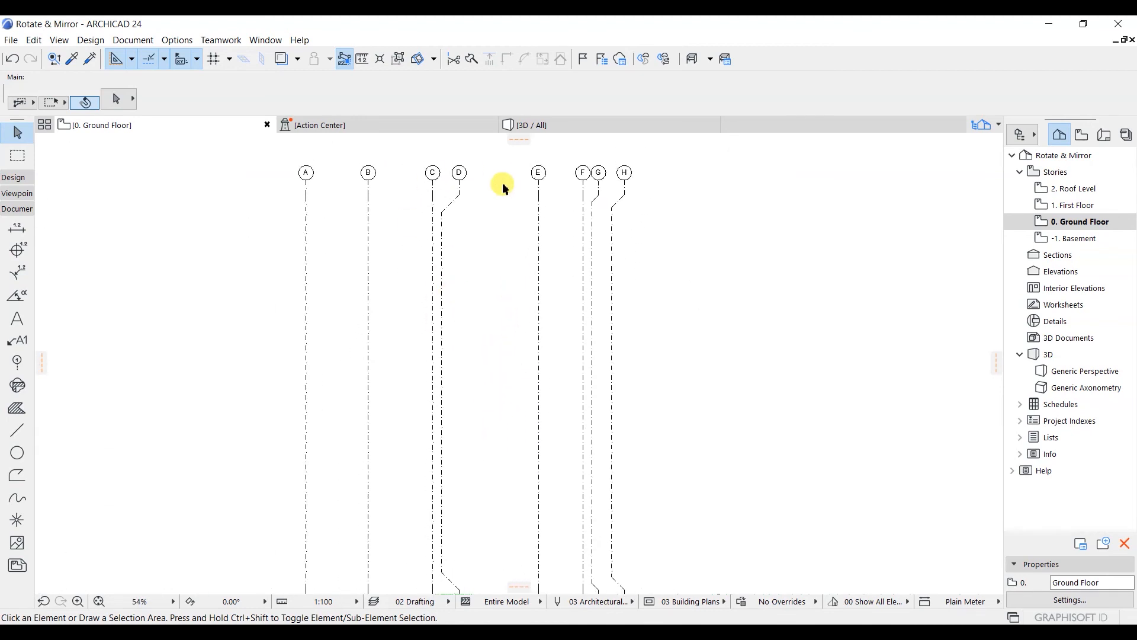
middle_drag(468, 371, 467, 311)
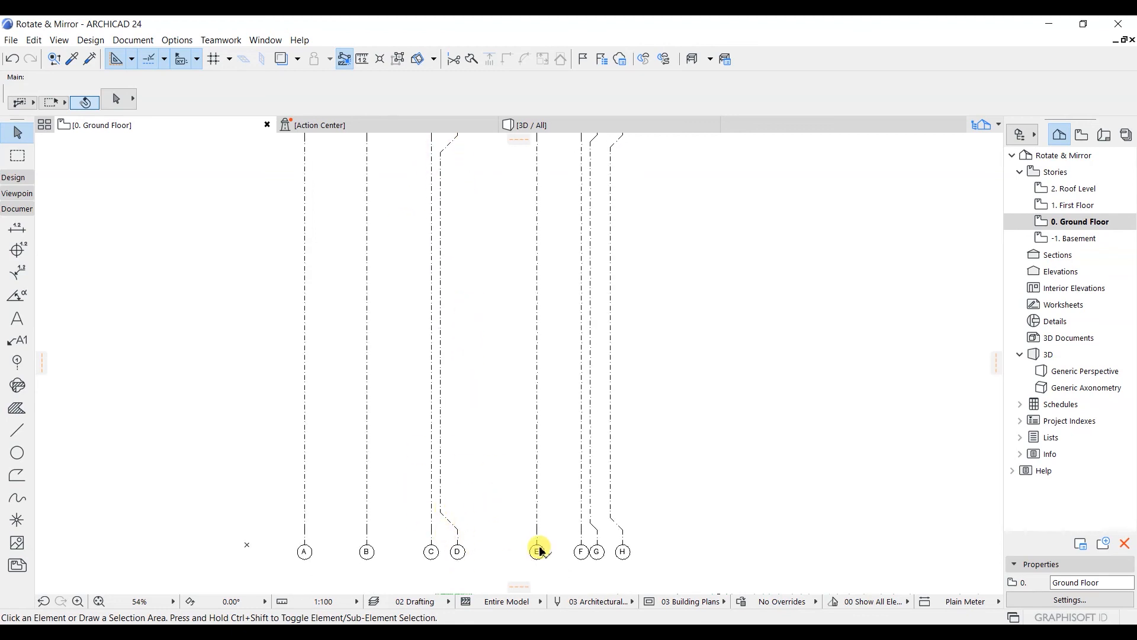
middle_drag(610, 284, 609, 310)
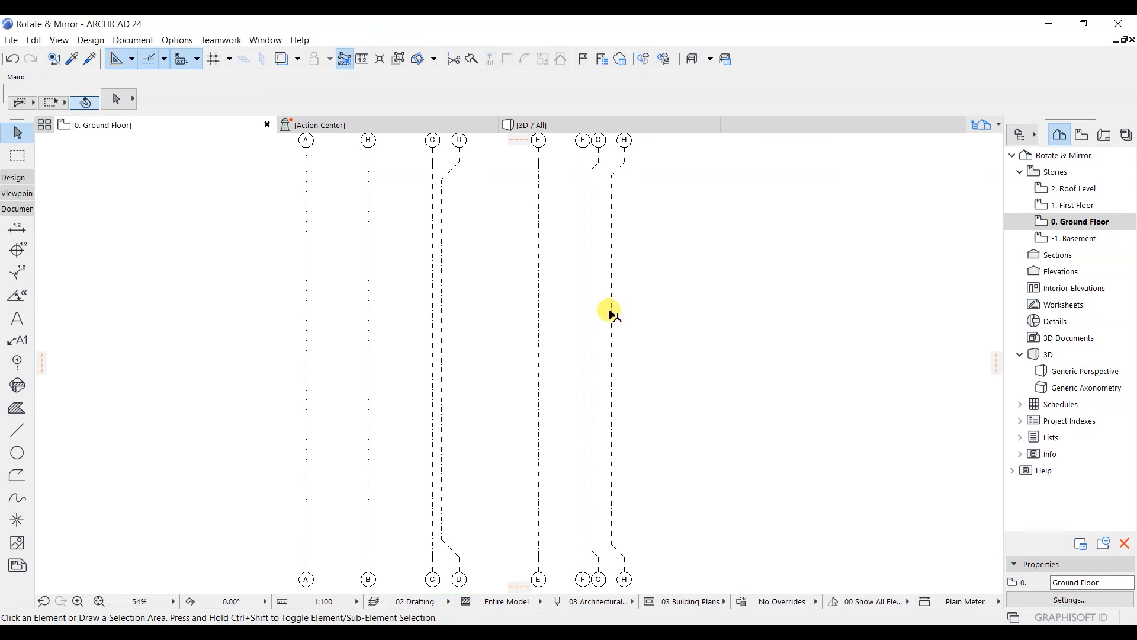
scroll(609, 310, down, 1)
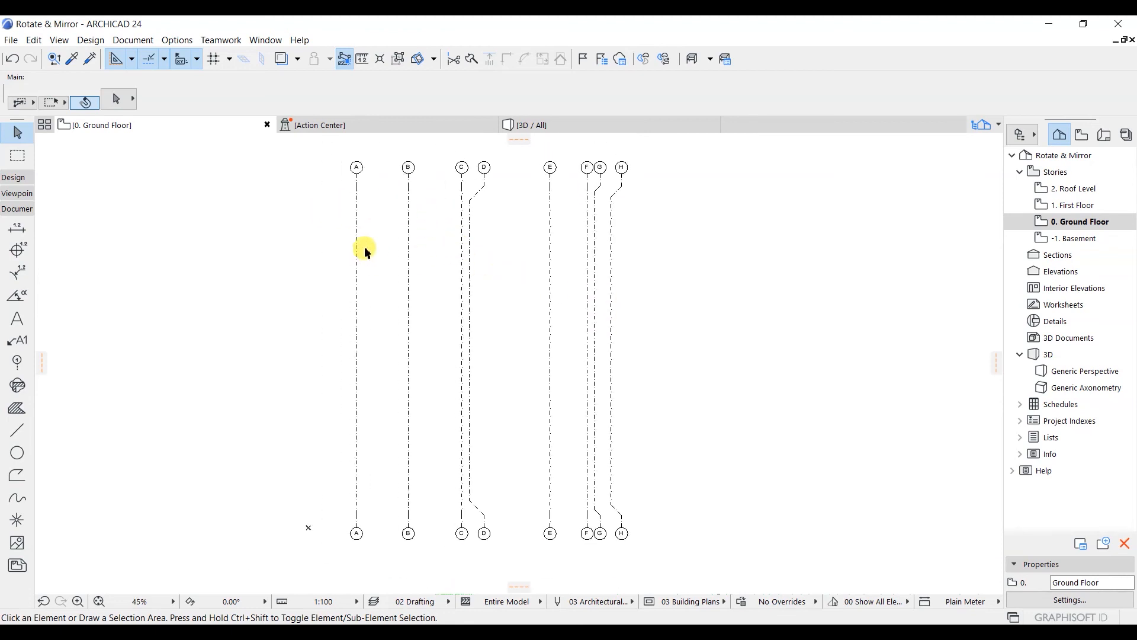